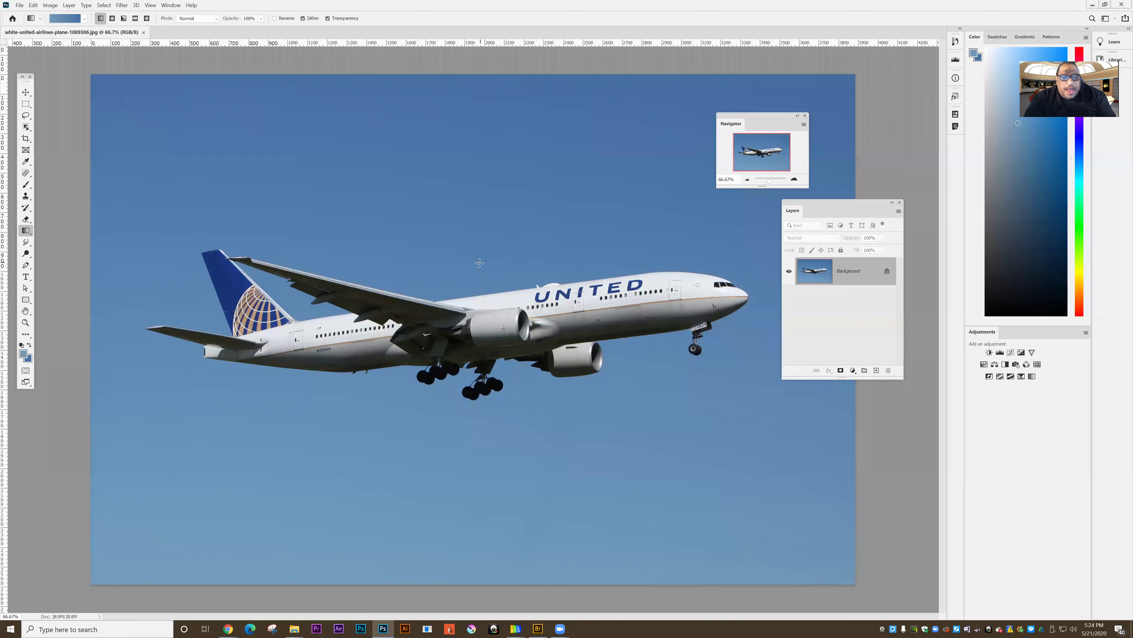
# Step: Unlock the Background layer and select the whole plane with the Object Selection tool
pyautogui.click(887, 273)
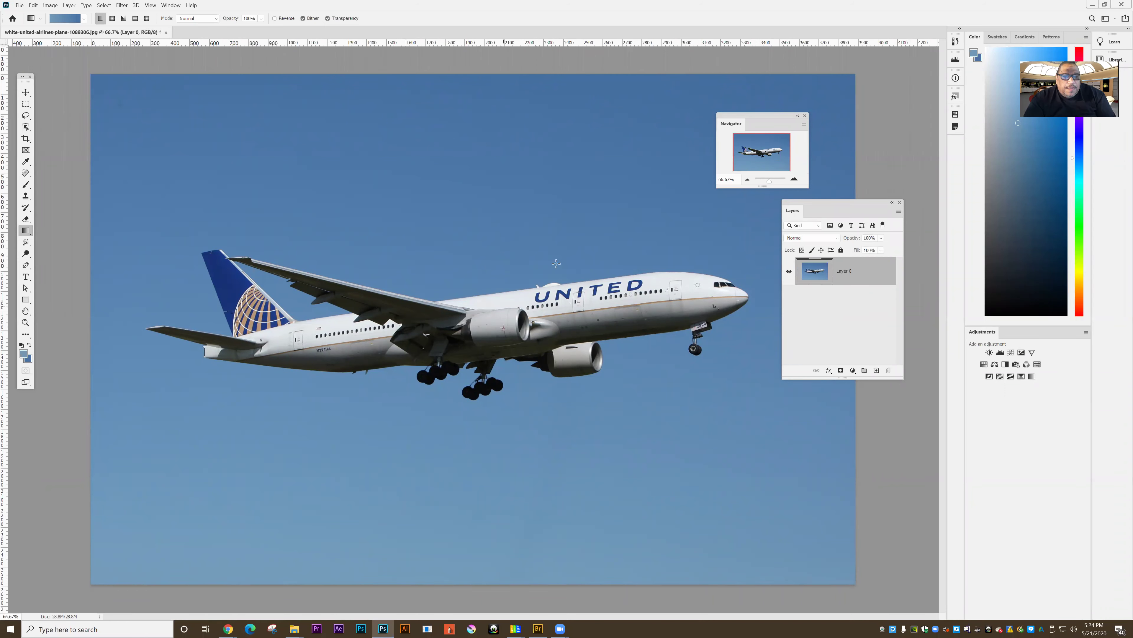
pyautogui.moveTo(810, 205); pyautogui.dragTo(820, 198)
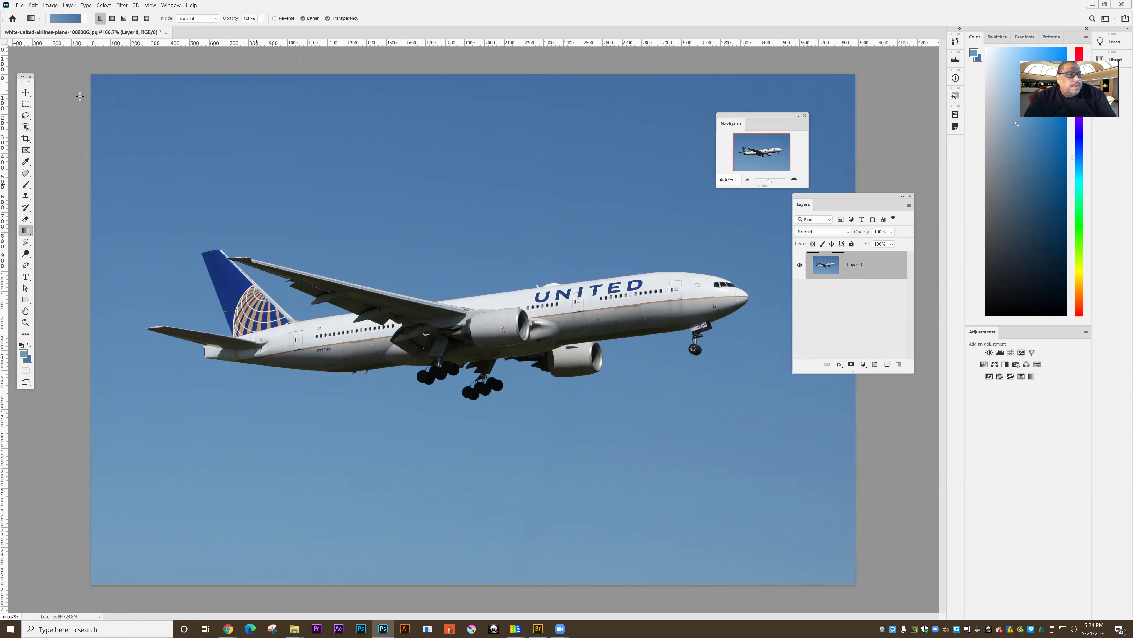
pyautogui.click(25, 127)
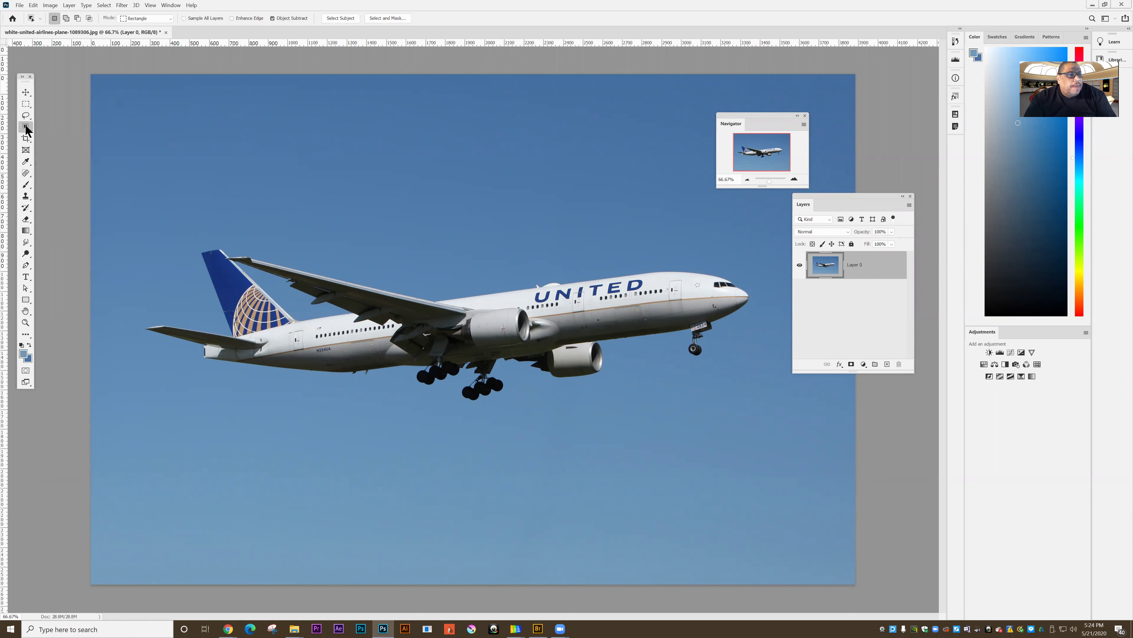
pyautogui.moveTo(142, 187); pyautogui.dragTo(767, 463)
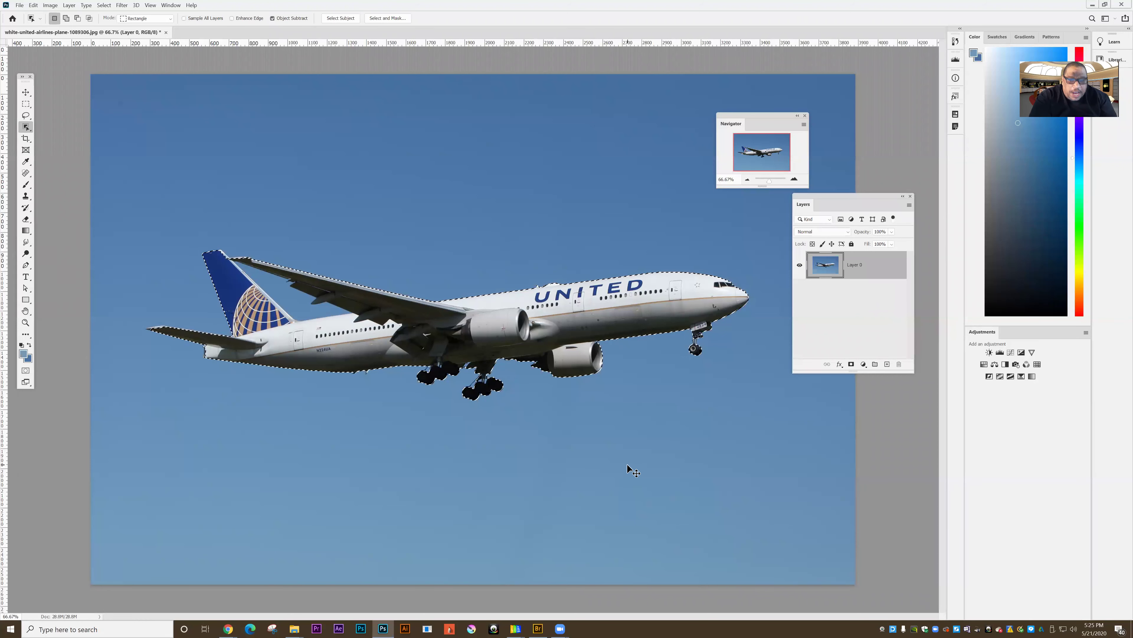
# Step: Copy the plane to Layer 1, scale it to about 75% at the upper left, then hide it
pyautogui.hotkey('ctrl', 'j')
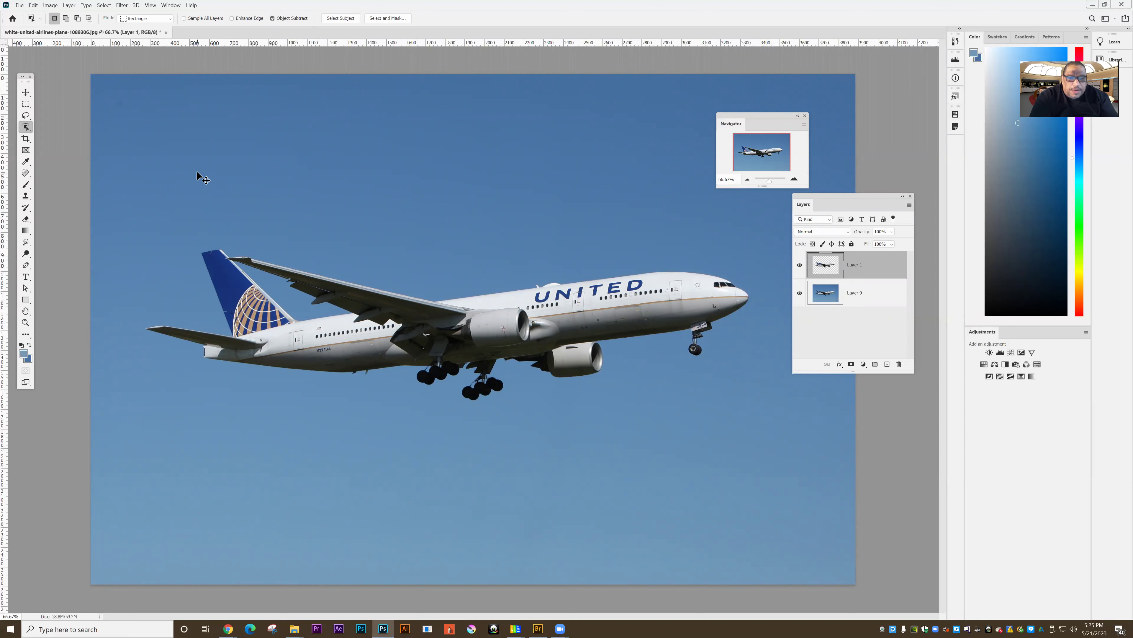
pyautogui.hotkey('ctrl', 't')
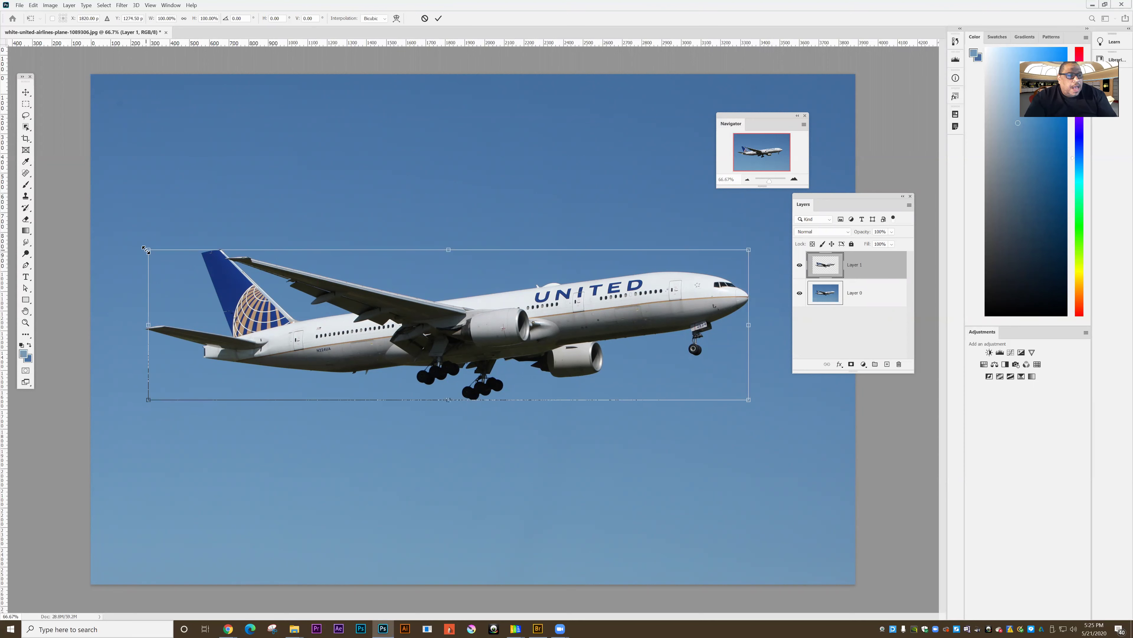
pyautogui.moveTo(145, 250); pyautogui.dragTo(314, 321)
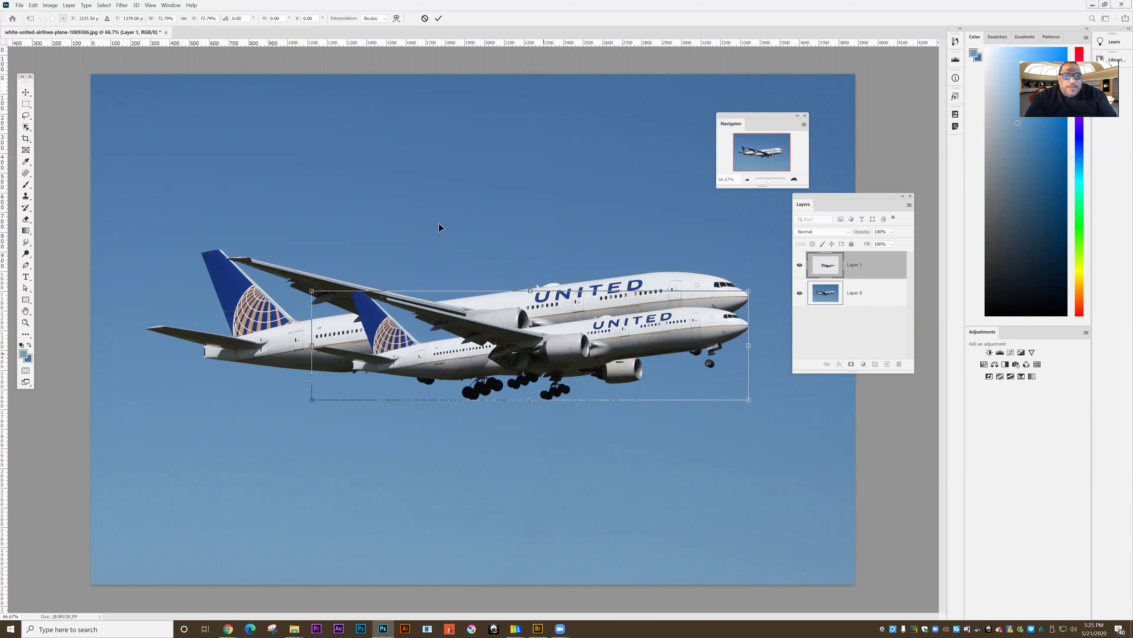
pyautogui.moveTo(575, 366); pyautogui.dragTo(423, 184)
pyautogui.press('Return')
pyautogui.press('w')
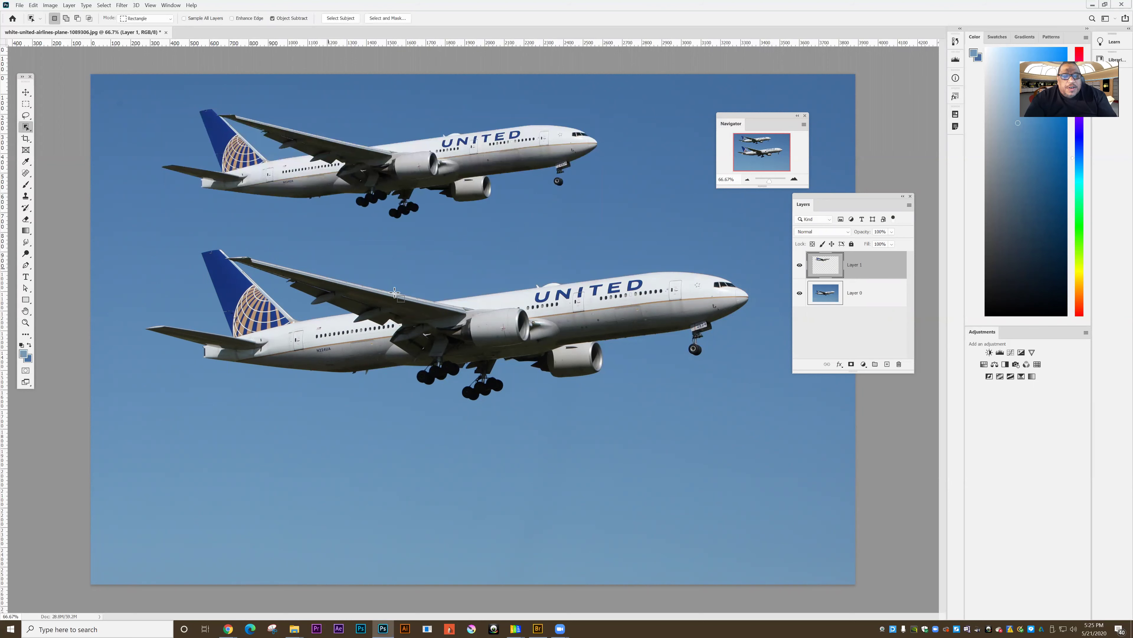
pyautogui.click(799, 268)
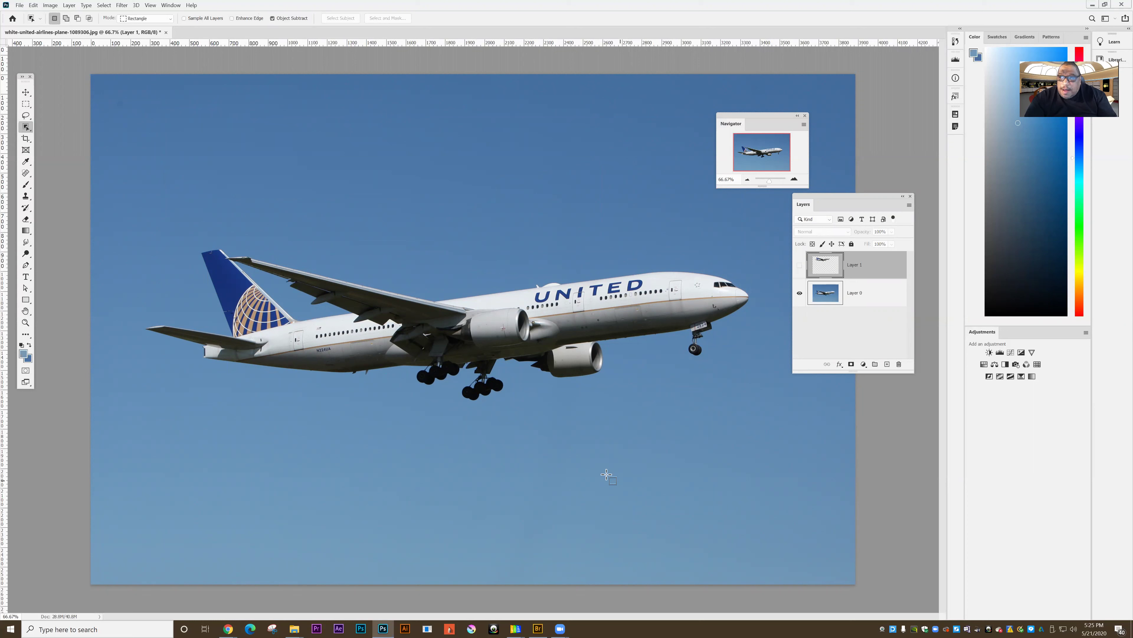
# Step: On Layer 0, sample a darker and a lighter sky blue with the Eyedropper
pyautogui.click(799, 265)
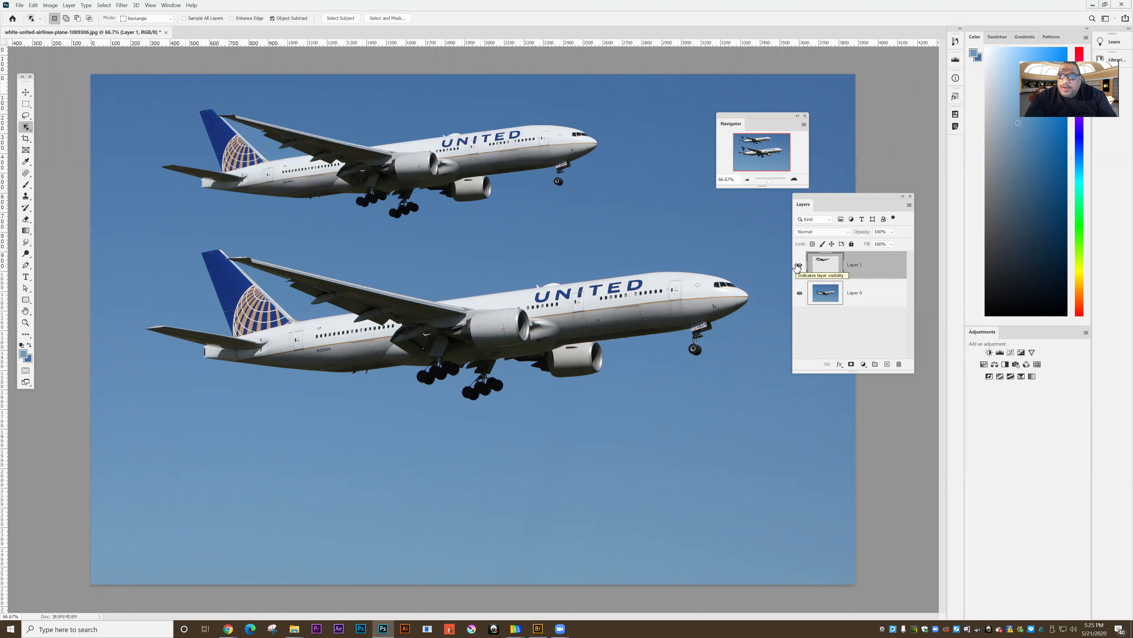
pyautogui.click(799, 265)
pyautogui.click(825, 292)
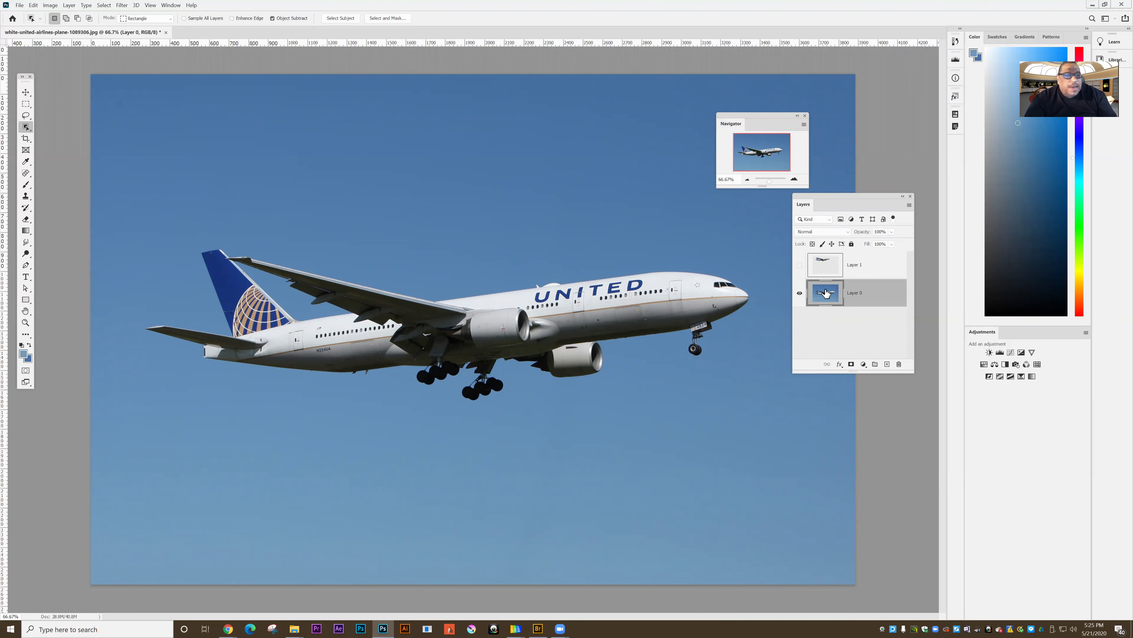
pyautogui.click(26, 163)
pyautogui.click(153, 87)
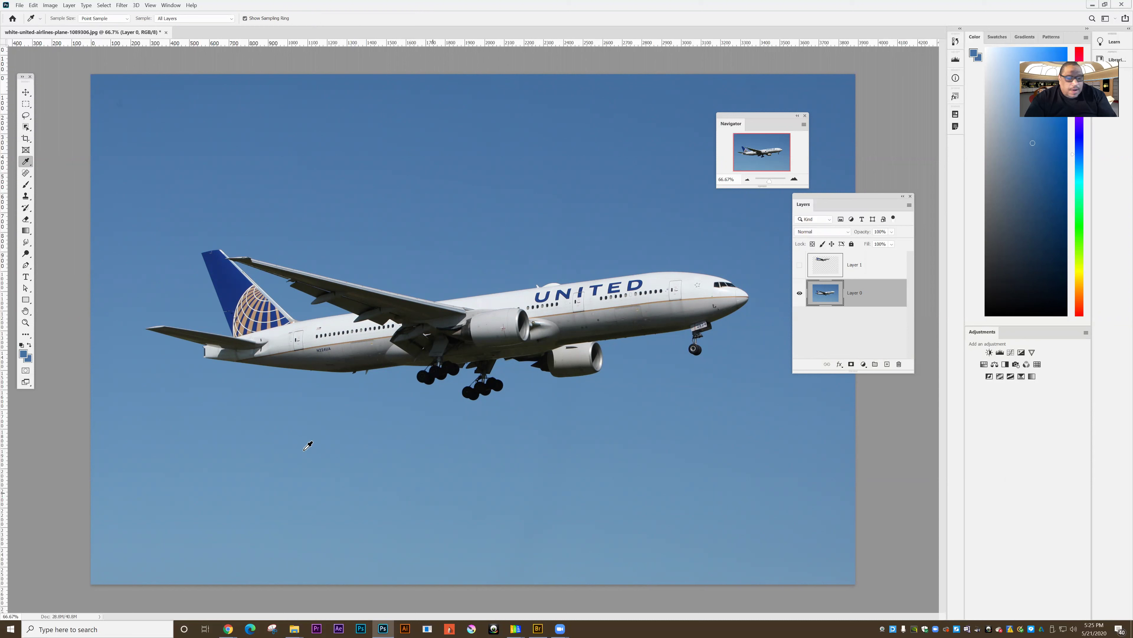
pyautogui.click(774, 564)
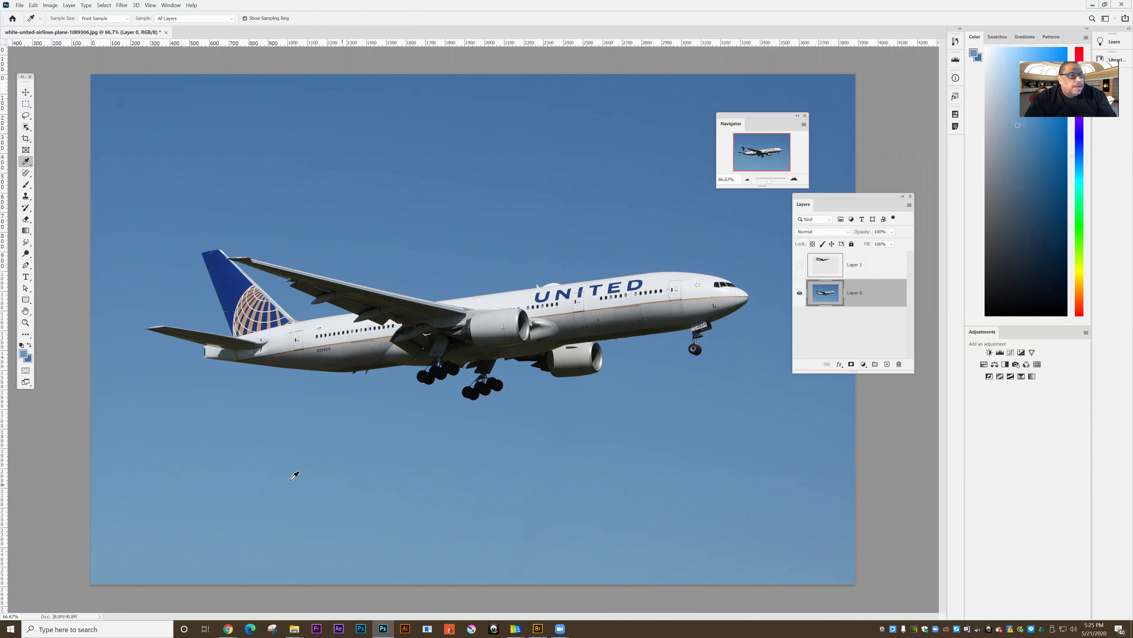
# Step: Fill Layer 0 with a foreground-to-transparent blue gradient and show the smaller plane again
pyautogui.click(26, 231)
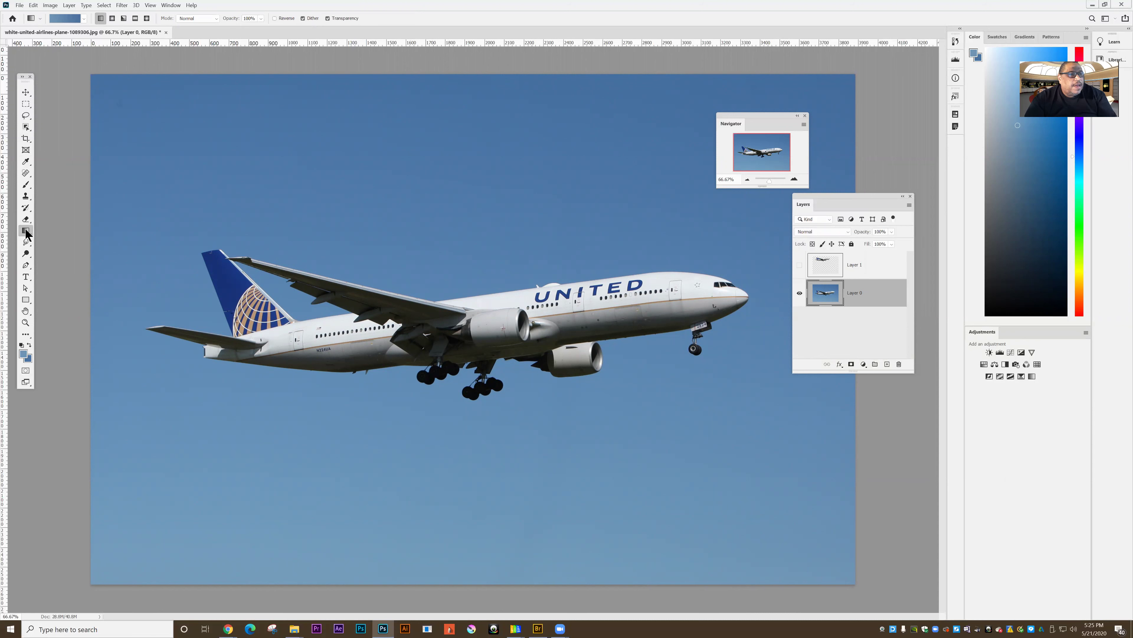
pyautogui.click(84, 19)
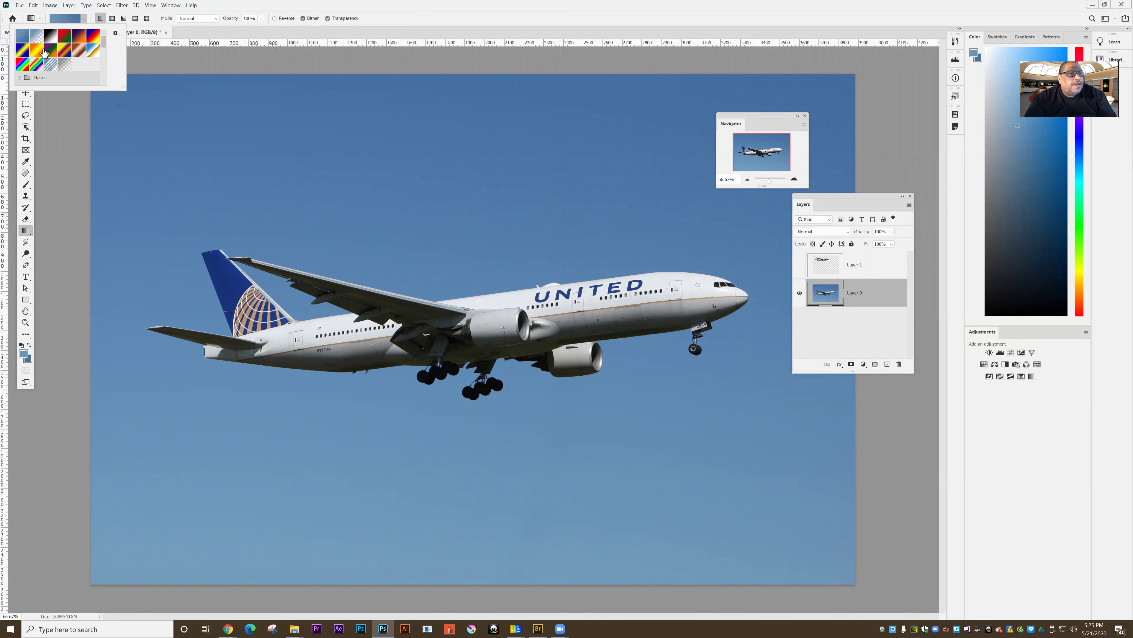
pyautogui.click(21, 36)
pyautogui.click(223, 151)
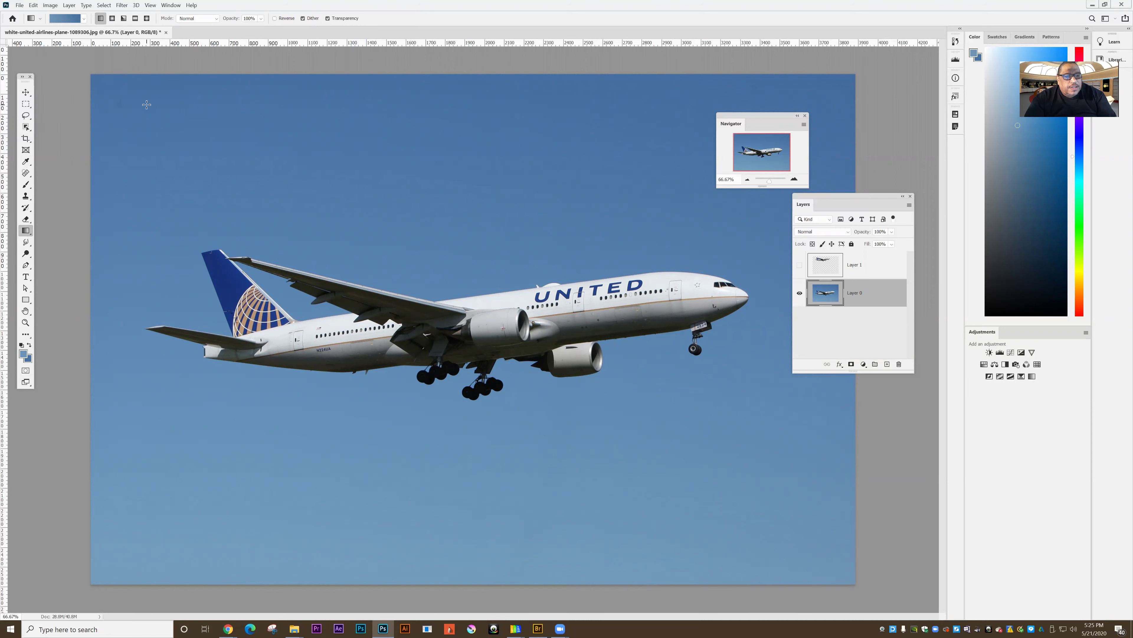
pyautogui.moveTo(147, 104); pyautogui.dragTo(670, 553)
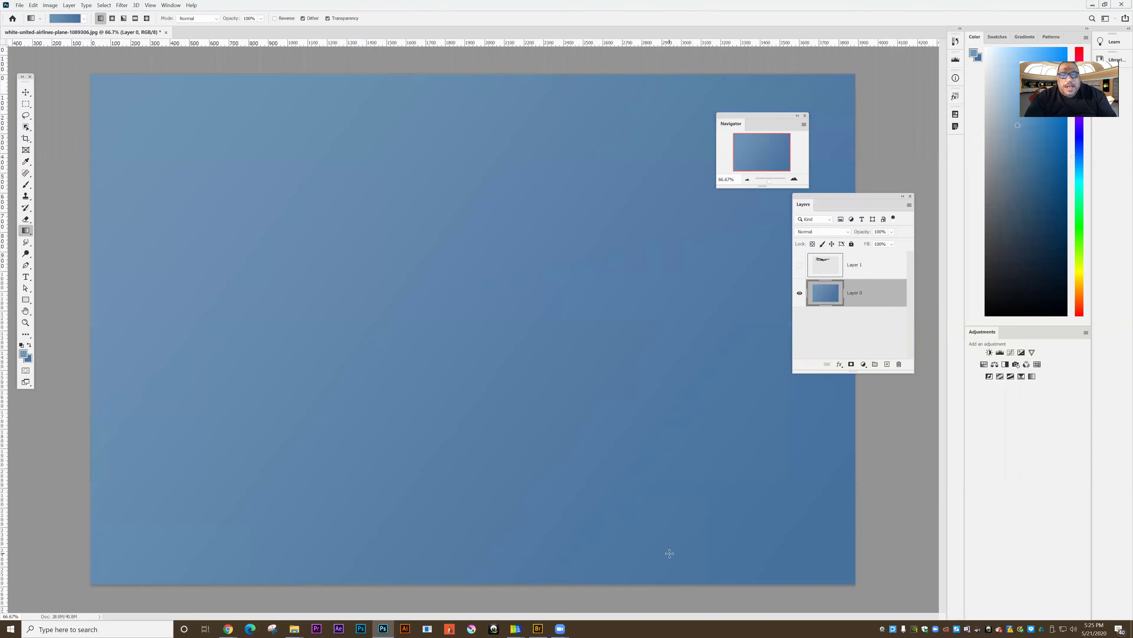
pyautogui.click(800, 266)
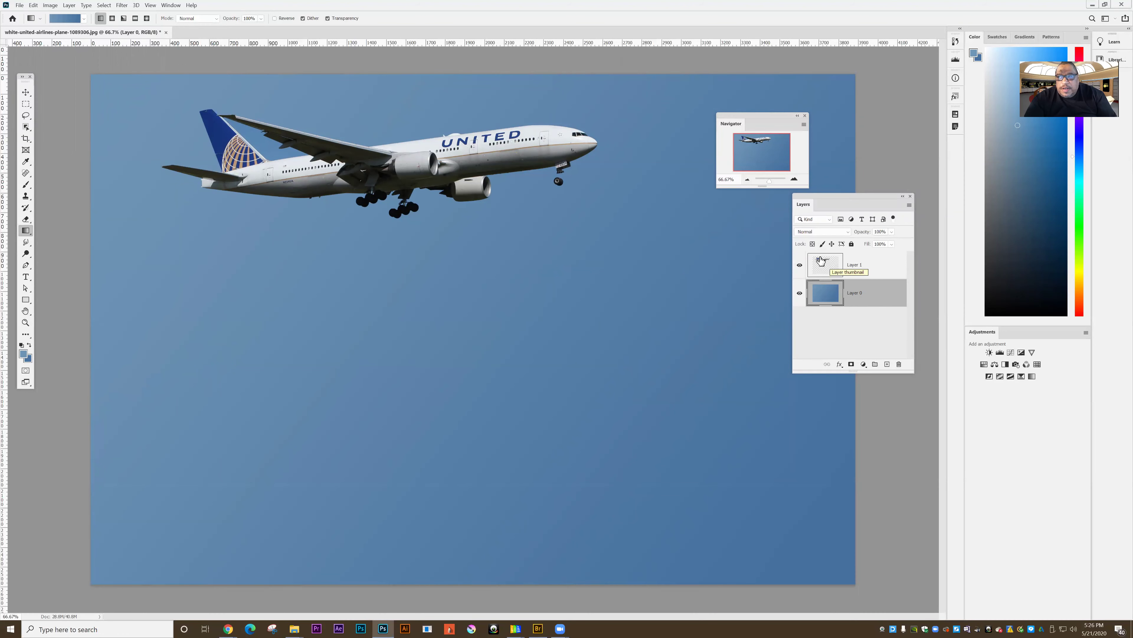
# Step: Save the document in Photoshop format as 'smart object1.psd'
pyautogui.click(20, 5)
pyautogui.click(31, 107)
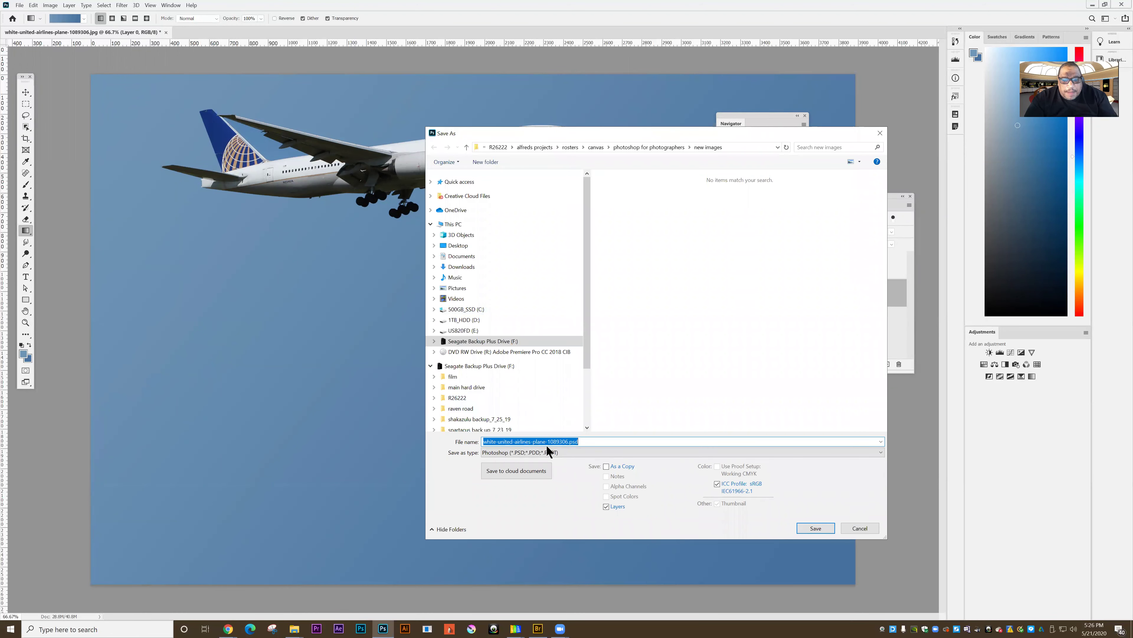
pyautogui.write('smart object1')
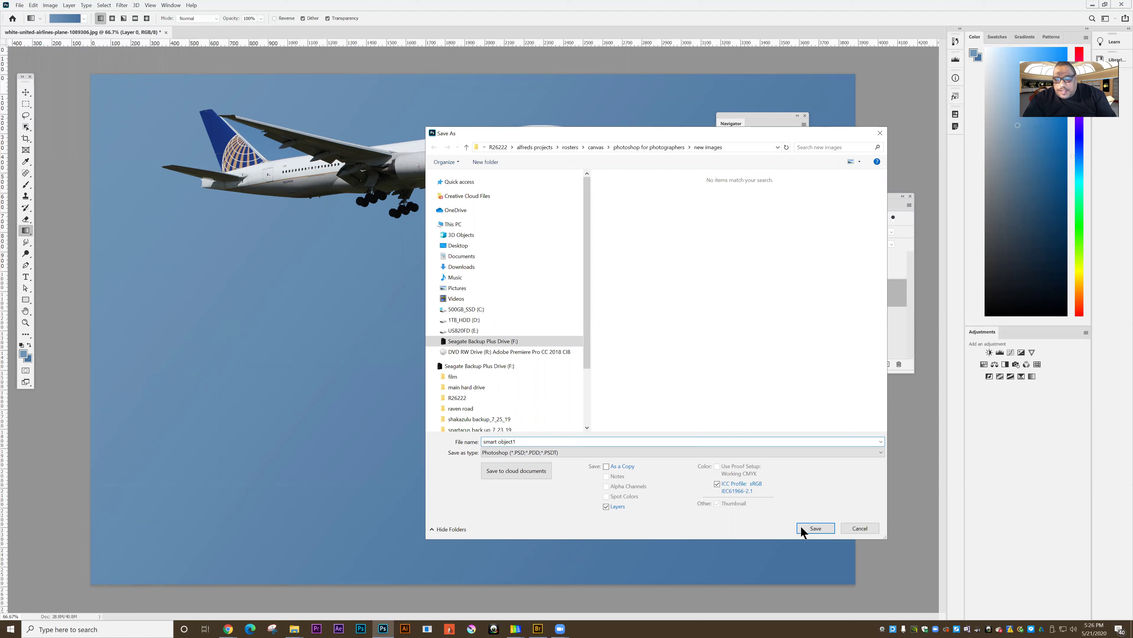
pyautogui.click(805, 527)
pyautogui.click(419, 100)
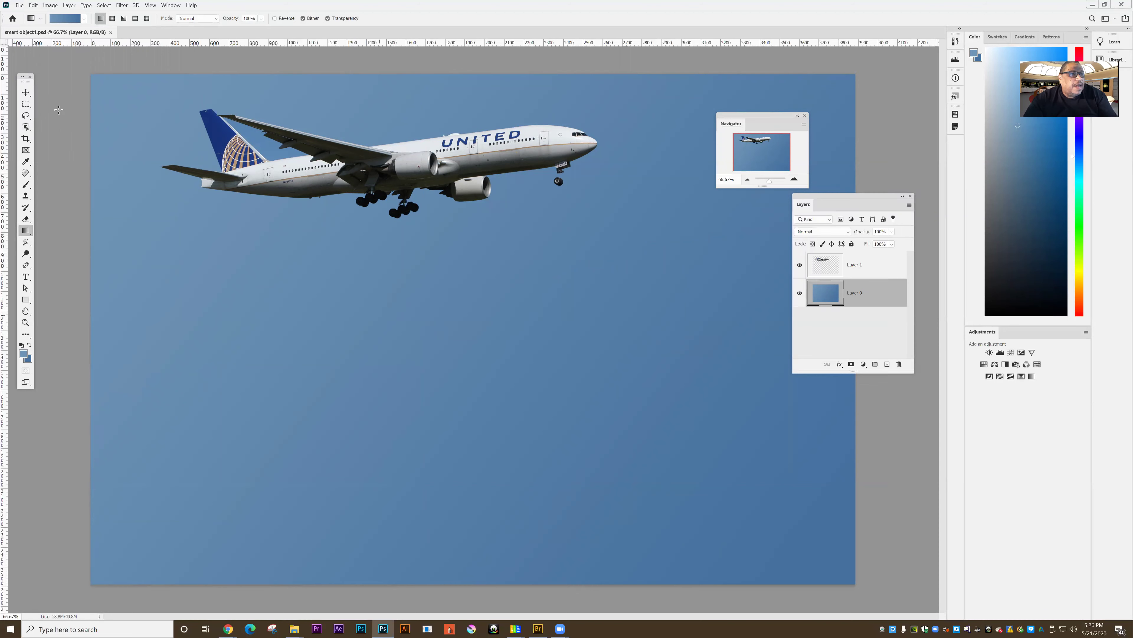
# Step: Convert the plane's Layer 1 into a smart object
pyautogui.click(69, 5)
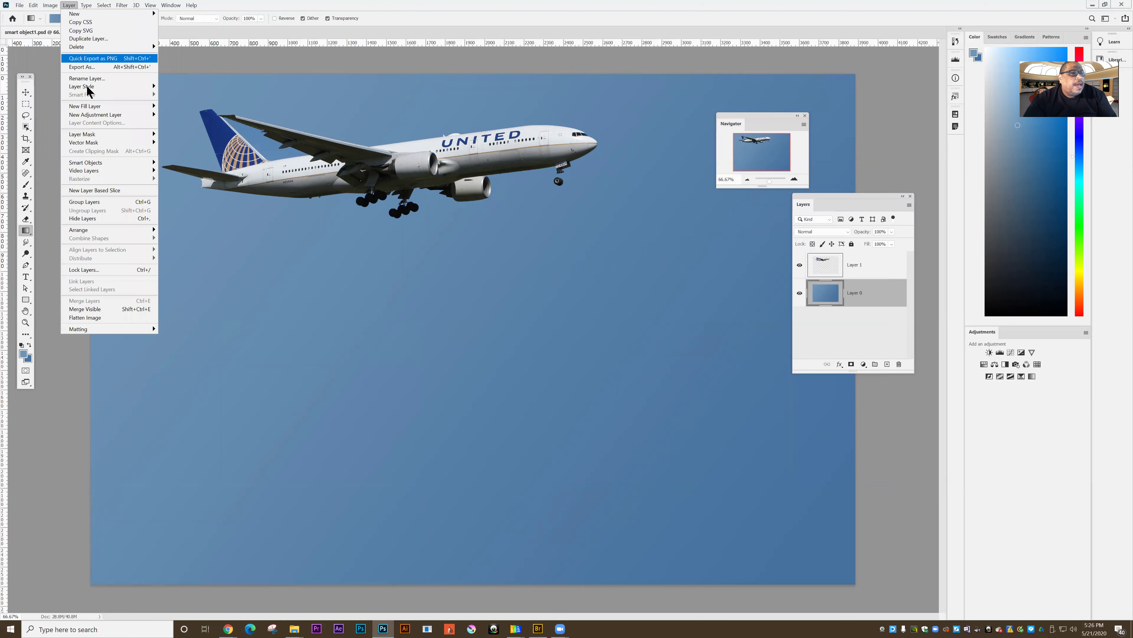
pyautogui.moveTo(110, 163)
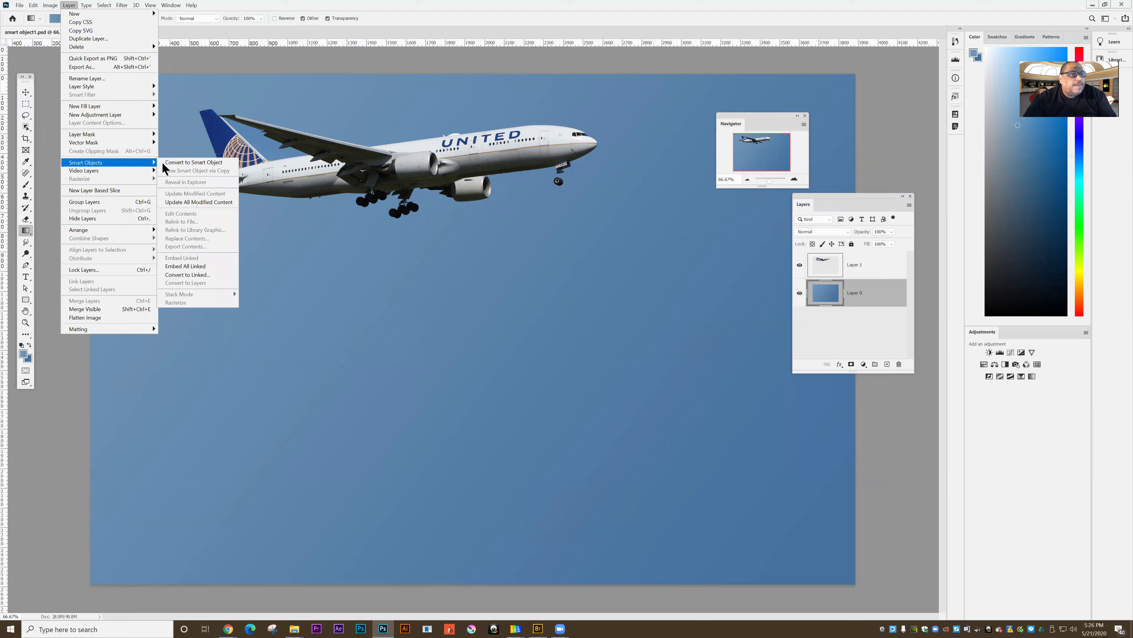
pyautogui.click(856, 270)
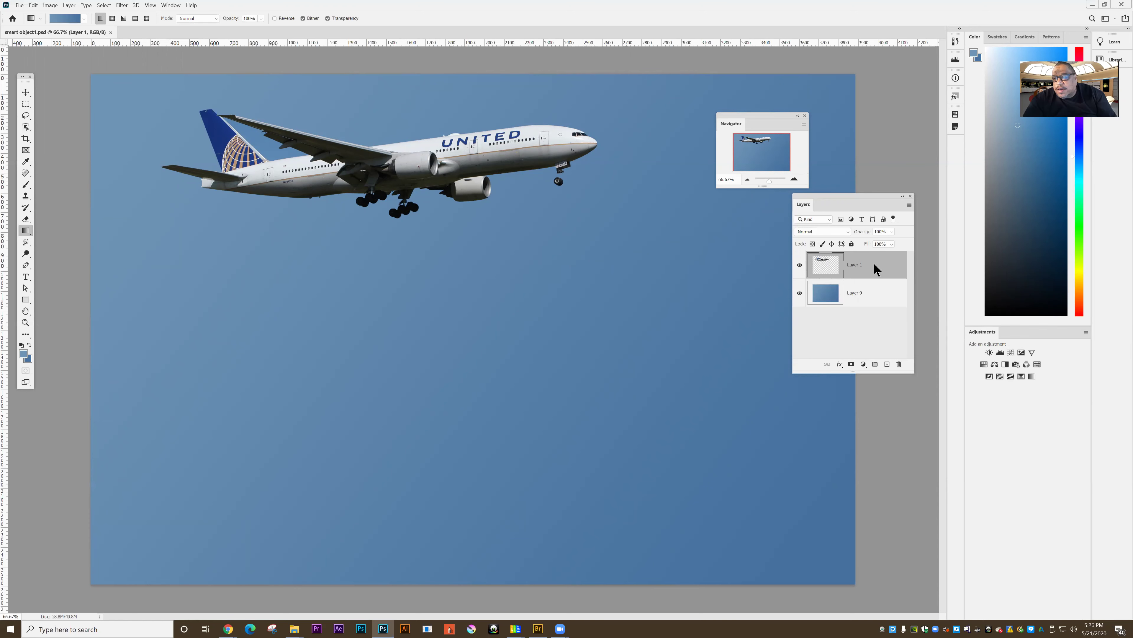
pyautogui.rightClick(874, 268)
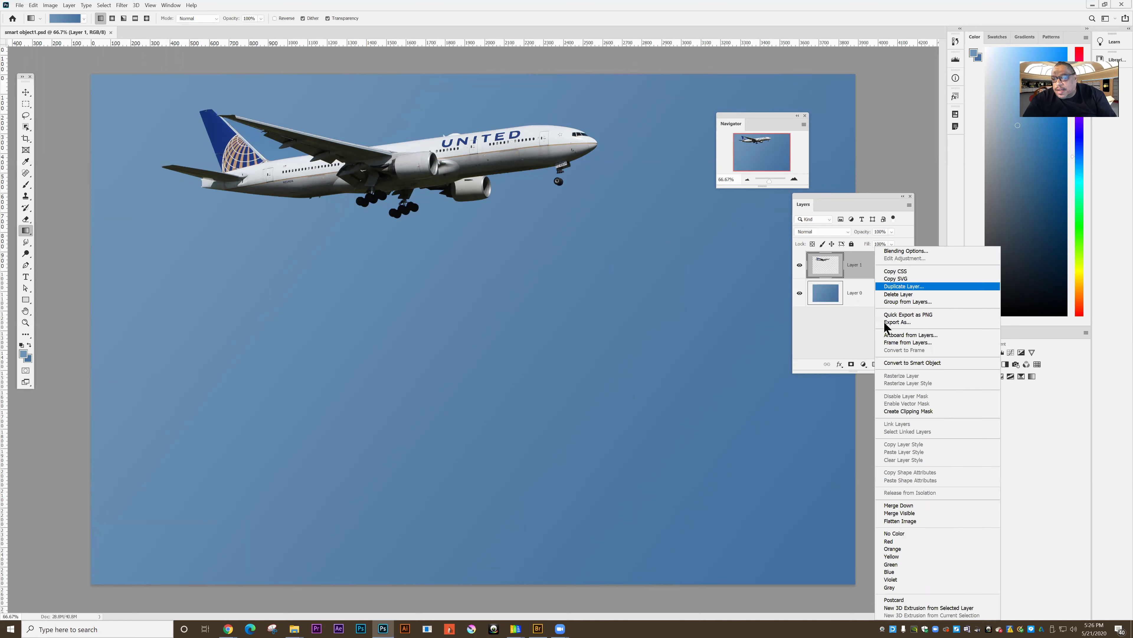
pyautogui.click(894, 363)
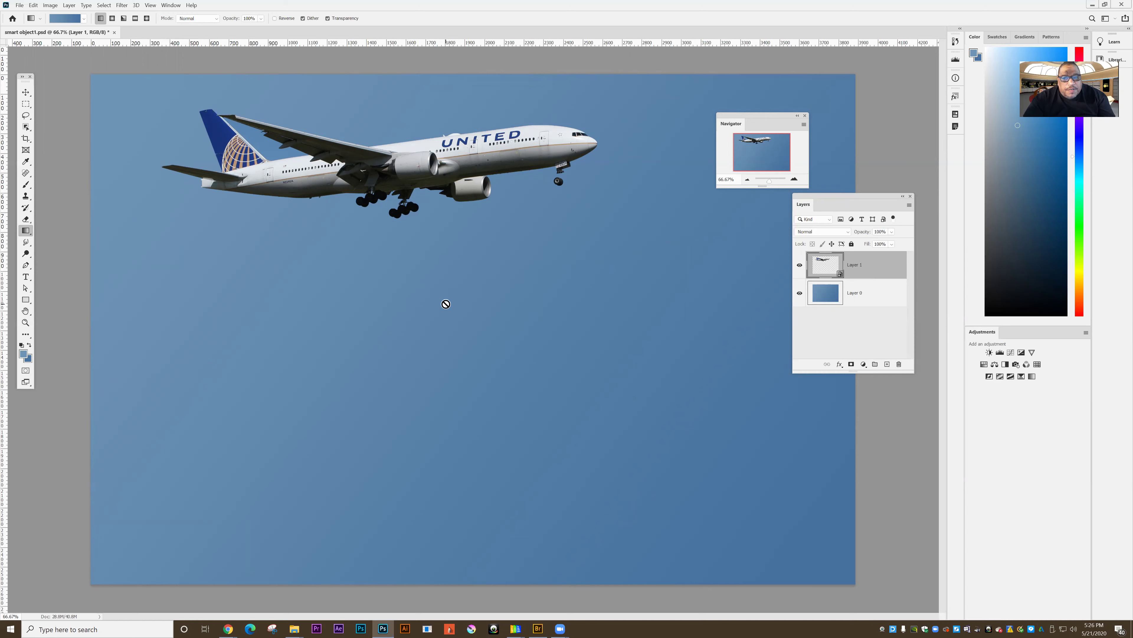
# Step: Free Transform the plane smart object down to about two-thirds size and commit
pyautogui.click(34, 5)
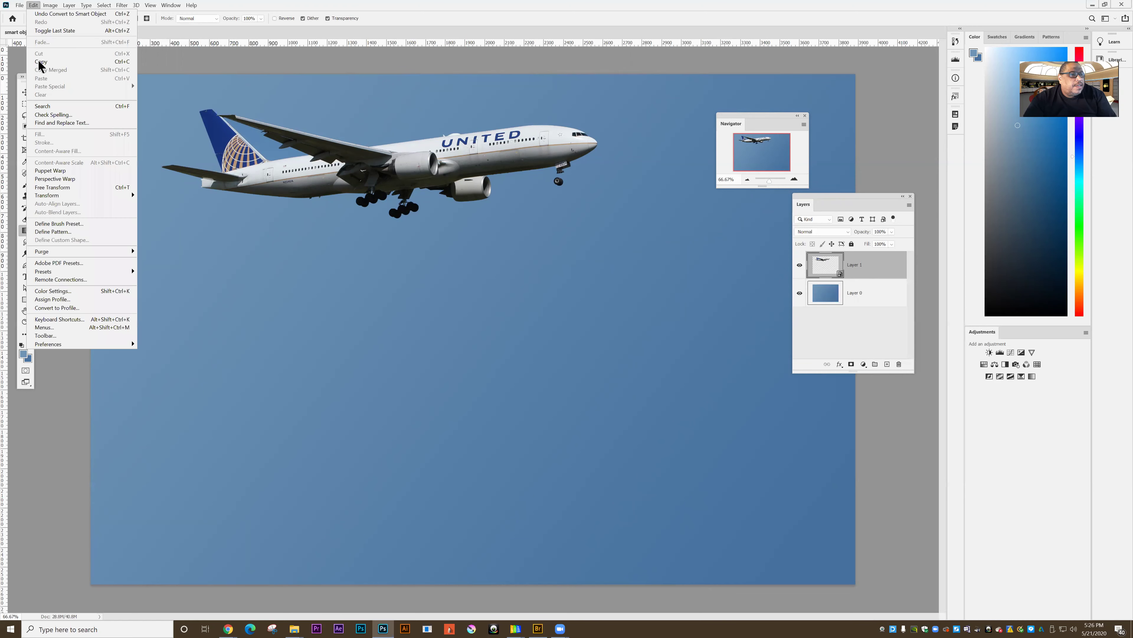
pyautogui.click(58, 187)
pyautogui.moveTo(160, 108); pyautogui.dragTo(369, 174)
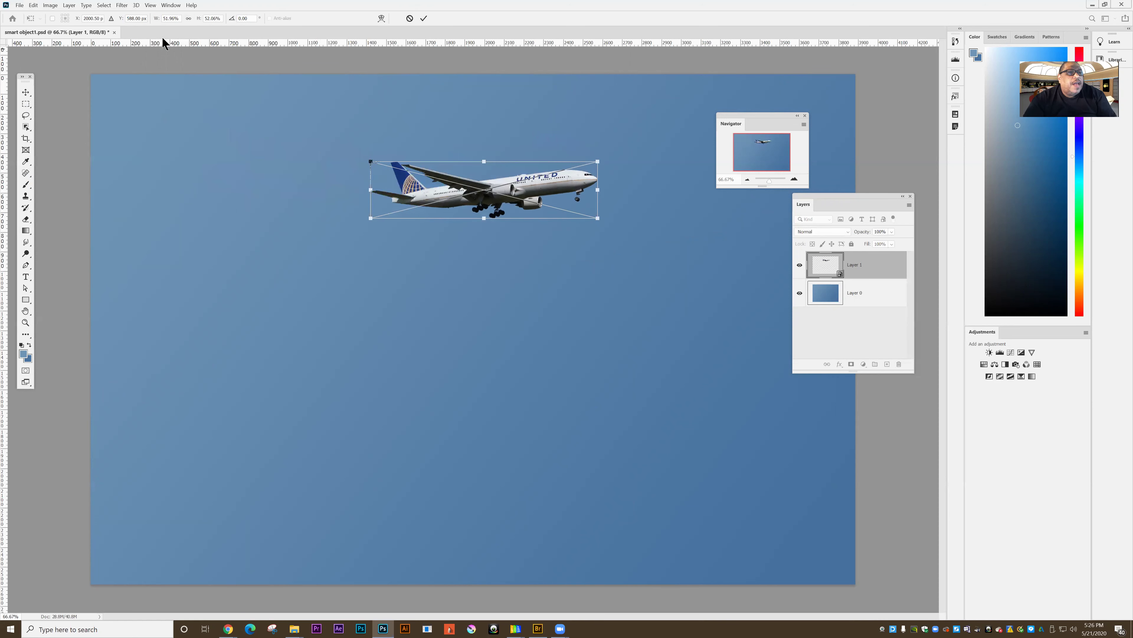
pyautogui.click(423, 18)
pyautogui.press('g')
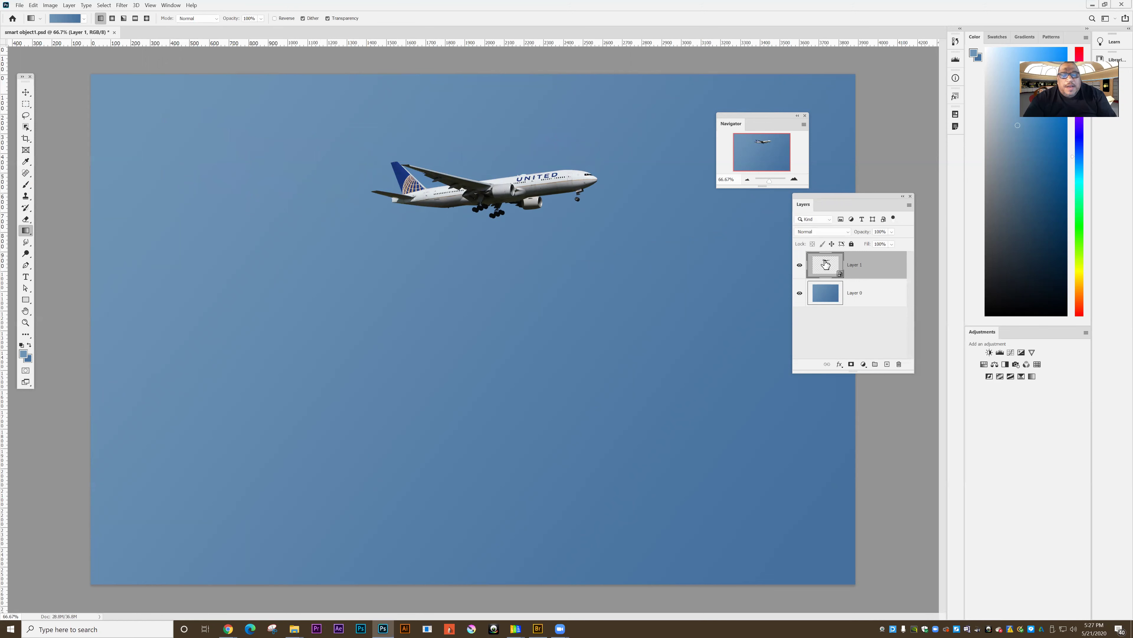
# Step: Restore the plane to exactly 100% width and 100% height via Free Transform
pyautogui.click(33, 5)
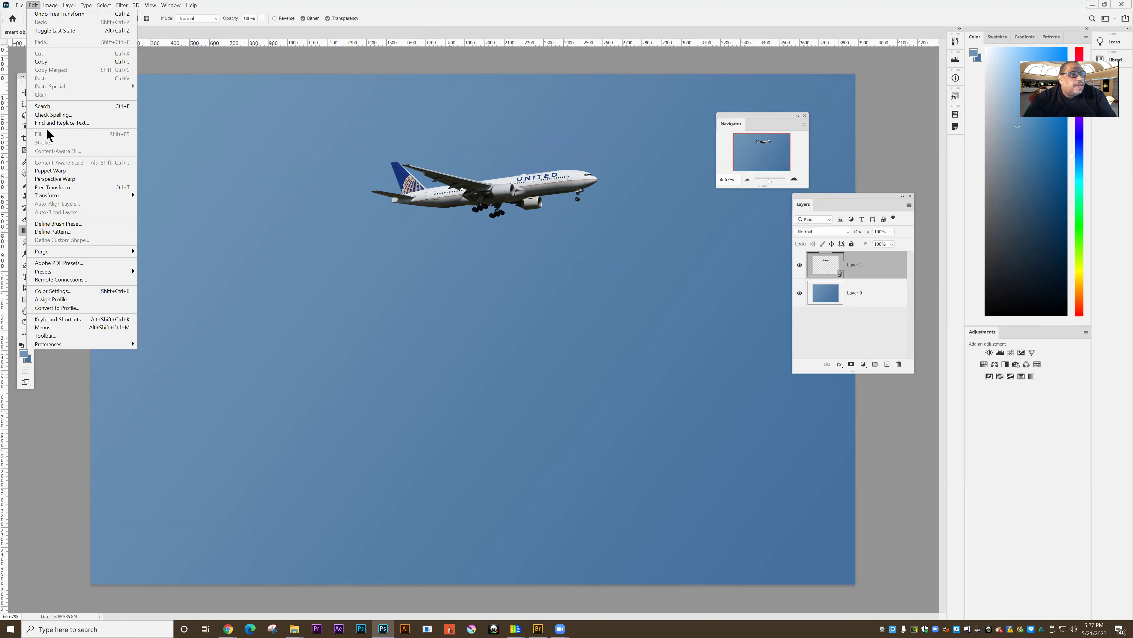
pyautogui.click(57, 186)
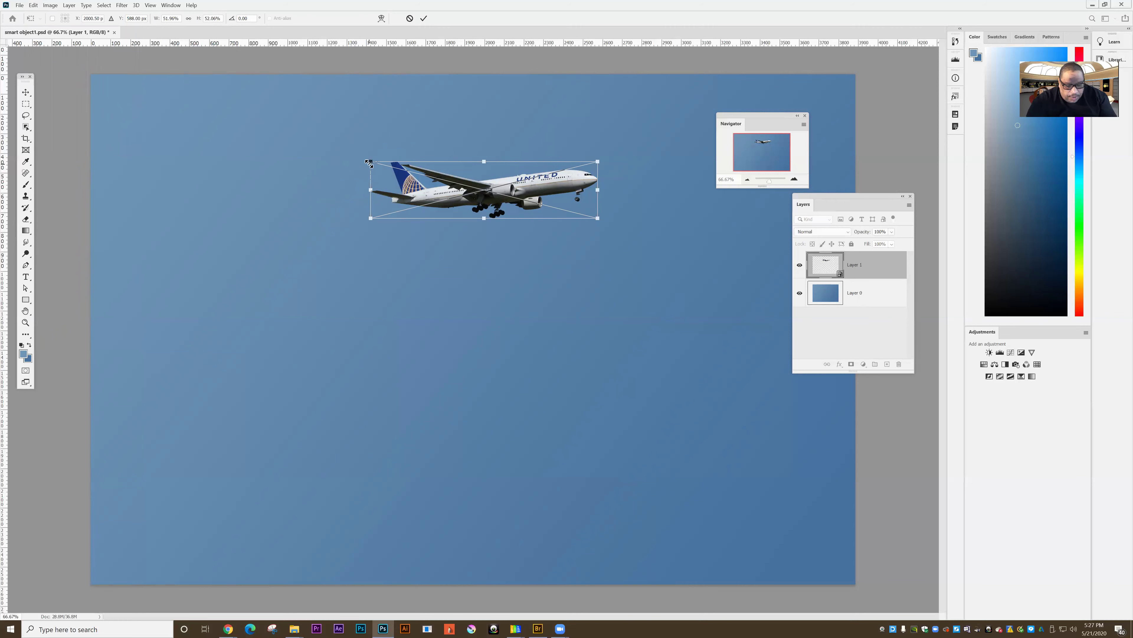
pyautogui.click(181, 15)
pyautogui.press('BackSpace')
pyautogui.press('BackSpace')
pyautogui.press('BackSpace')
pyautogui.press('BackSpace')
pyautogui.press('BackSpace')
pyautogui.press('BackSpace')
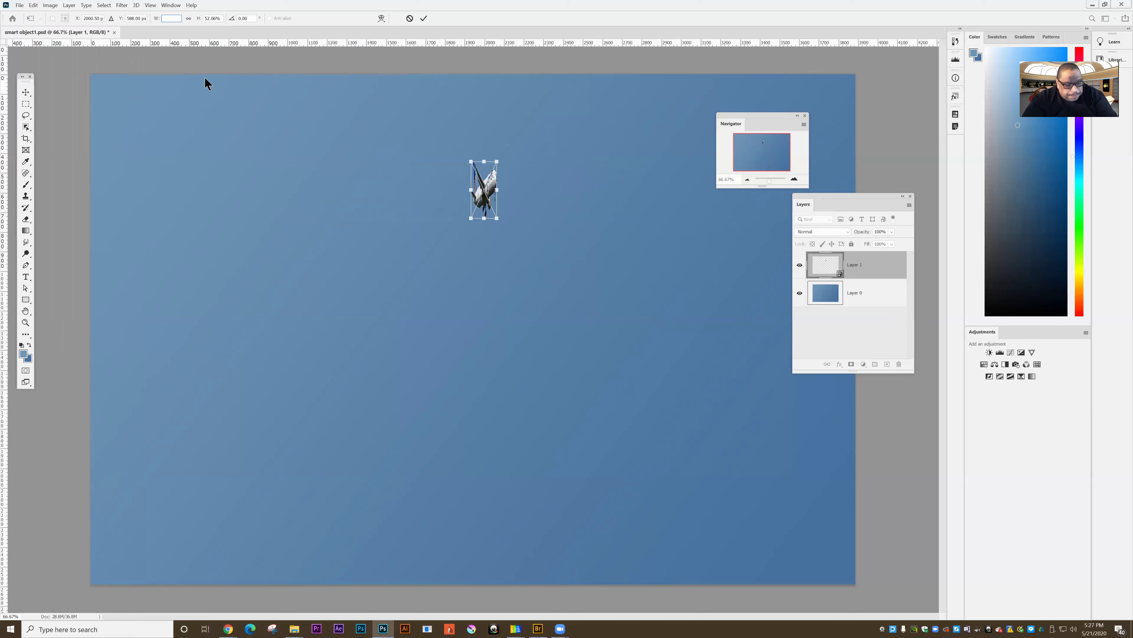
pyautogui.write('100')
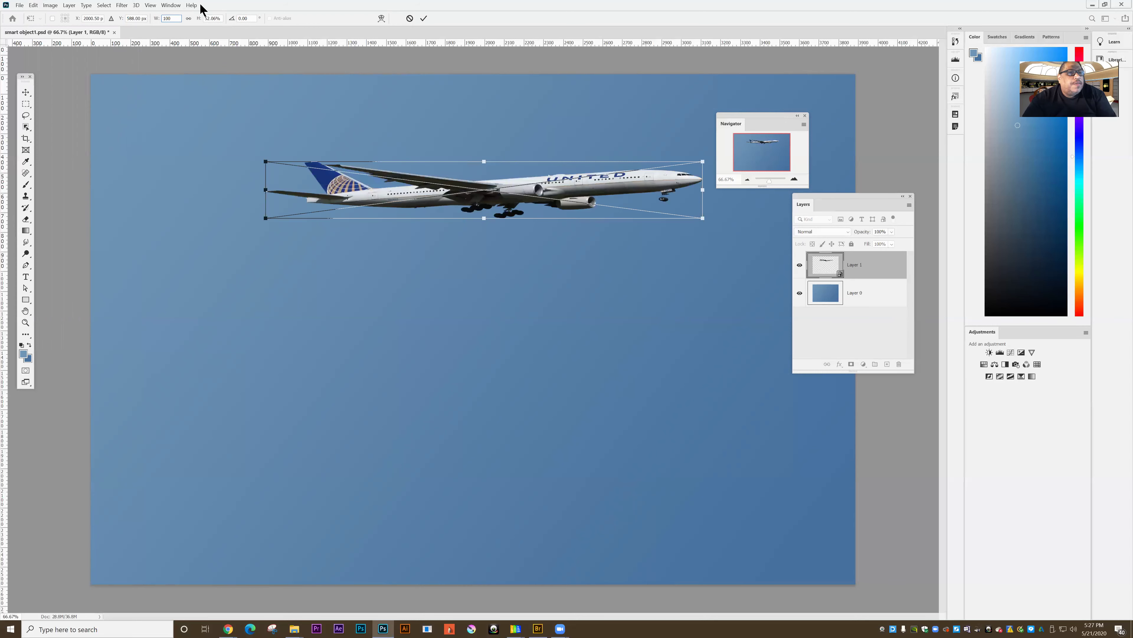
pyautogui.click(205, 18)
pyautogui.press('BackSpace')
pyautogui.write('100')
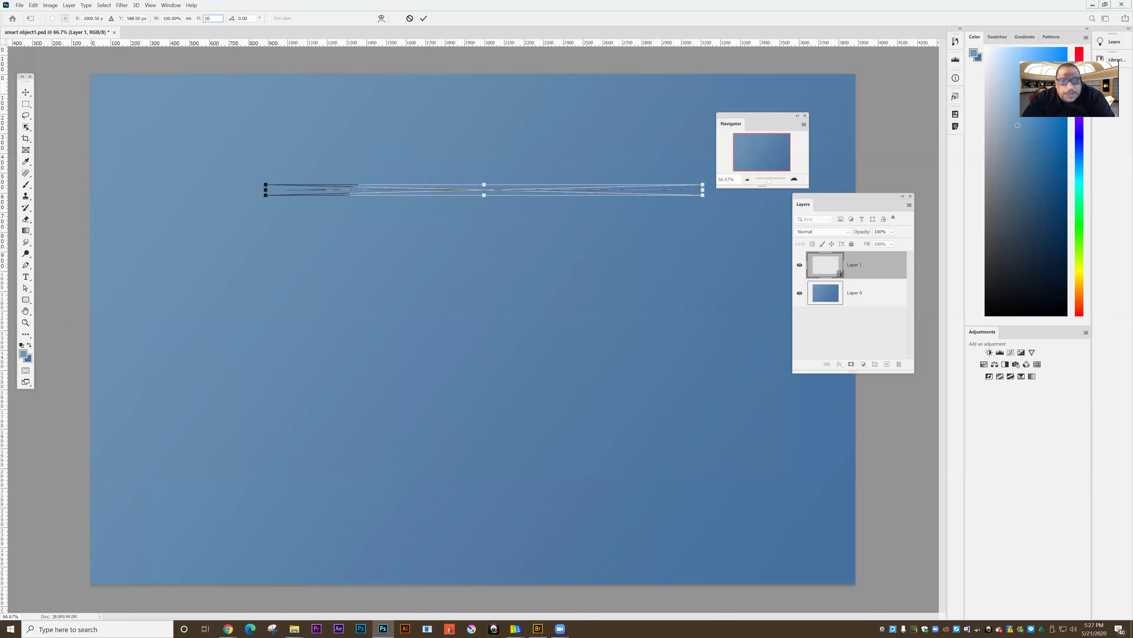
pyautogui.click(423, 20)
pyautogui.press('g')
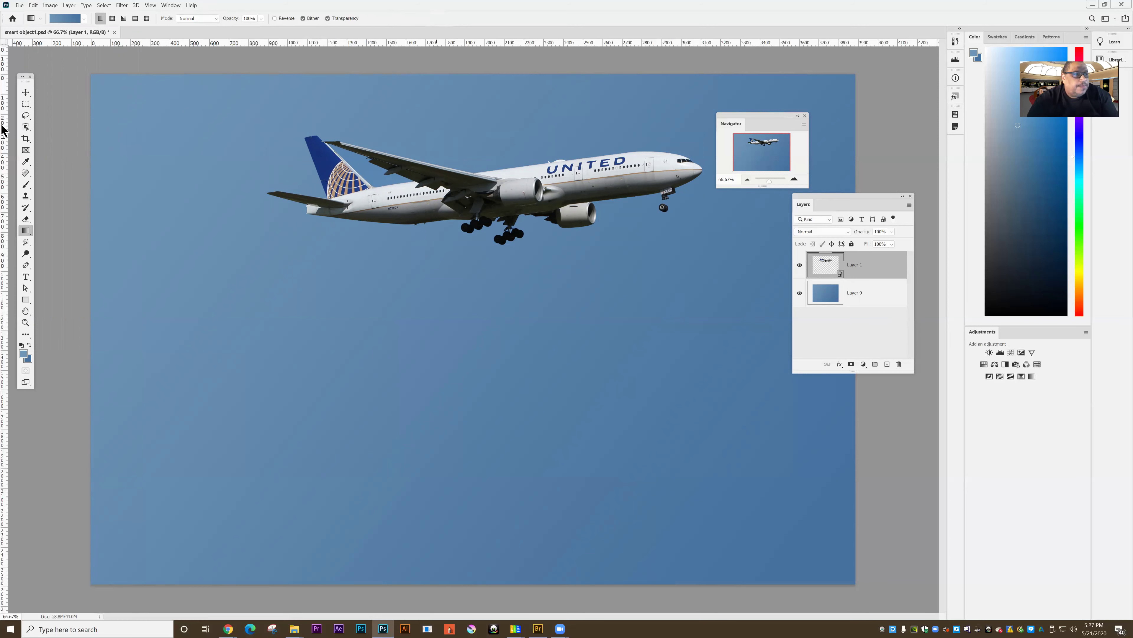
# Step: Move the plane to the lower left and duplicate it twice, placing copies mid-sky and at the top
pyautogui.click(25, 93)
pyautogui.moveTo(417, 206); pyautogui.dragTo(264, 490)
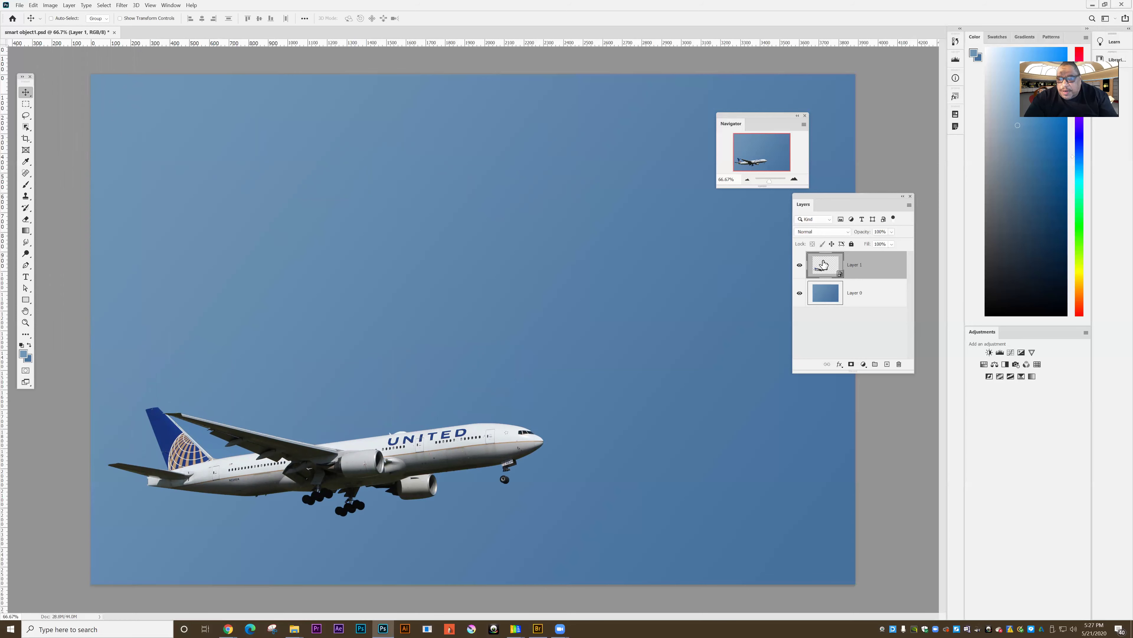
pyautogui.moveTo(823, 264); pyautogui.dragTo(887, 364)
pyautogui.moveTo(323, 459); pyautogui.dragTo(380, 317)
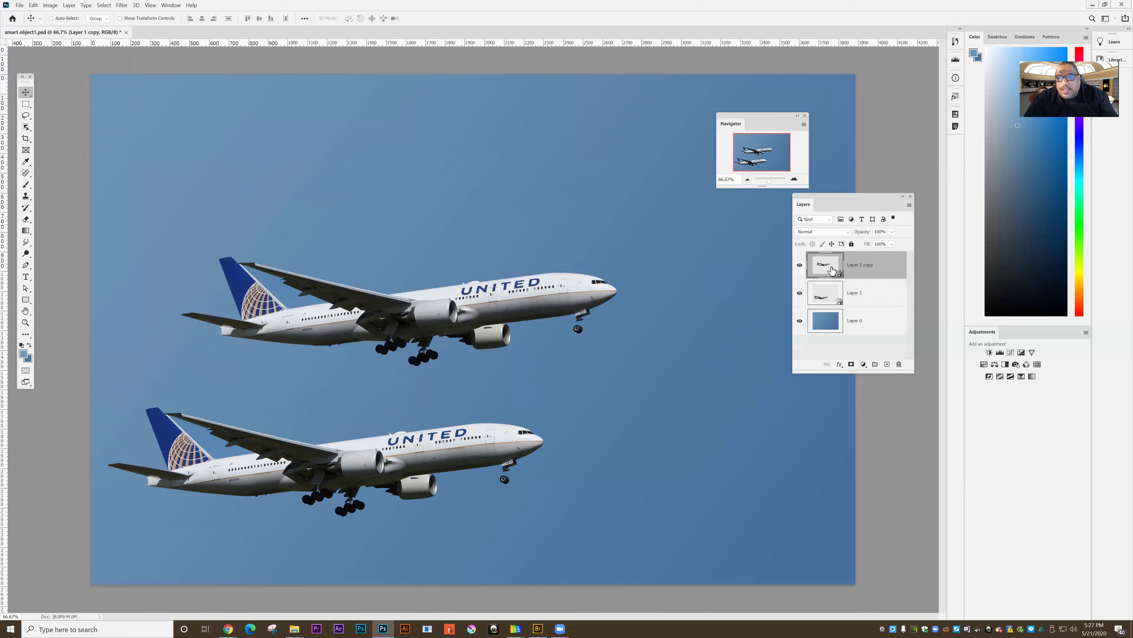
pyautogui.moveTo(881, 323); pyautogui.dragTo(887, 364)
pyautogui.moveTo(443, 290); pyautogui.dragTo(526, 153)
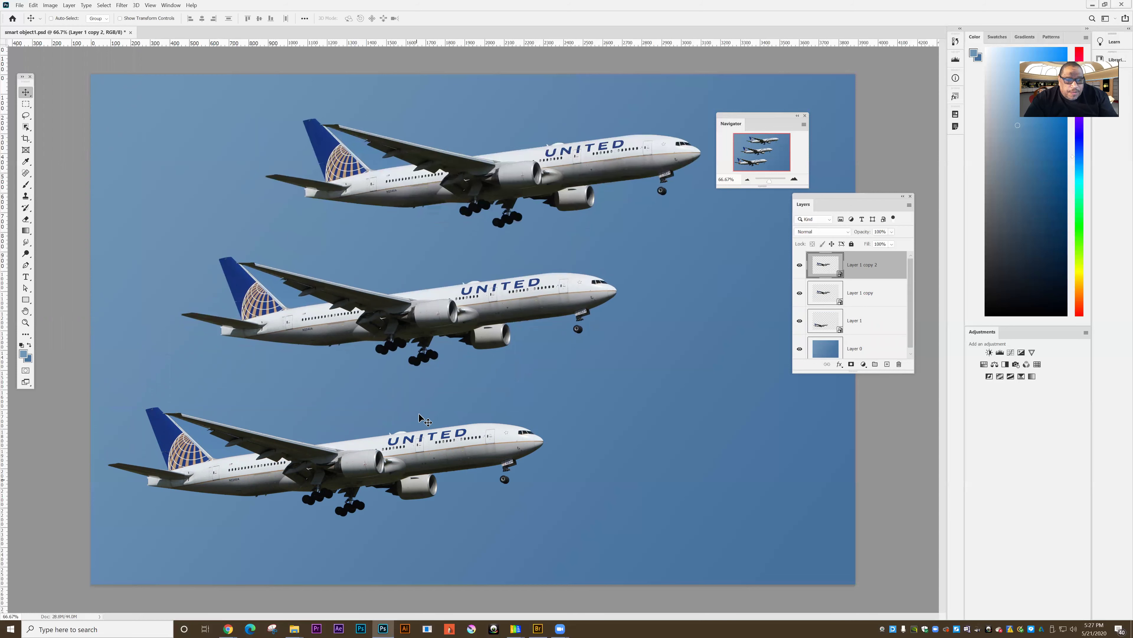
# Step: Shrink the middle plane copy to about three-quarters size
pyautogui.click(815, 293)
pyautogui.hotkey('ctrl', 't')
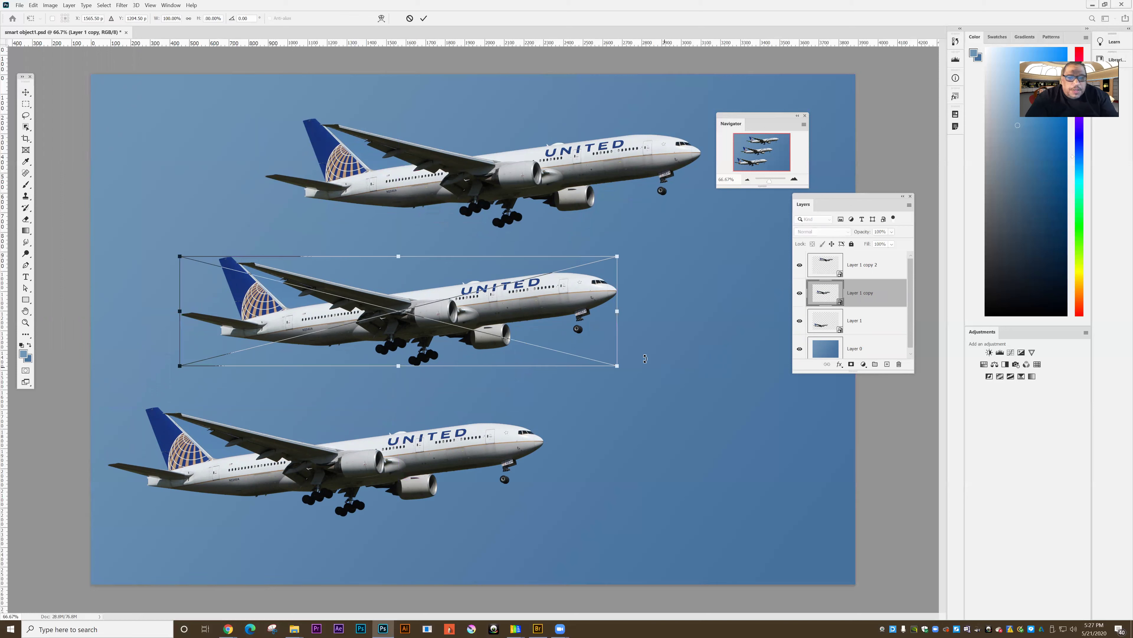
pyautogui.moveTo(618, 257); pyautogui.dragTo(482, 305)
# Step: Commit the middle plane's resize and shrink the top plane copy to about 77%
pyautogui.press('Return')
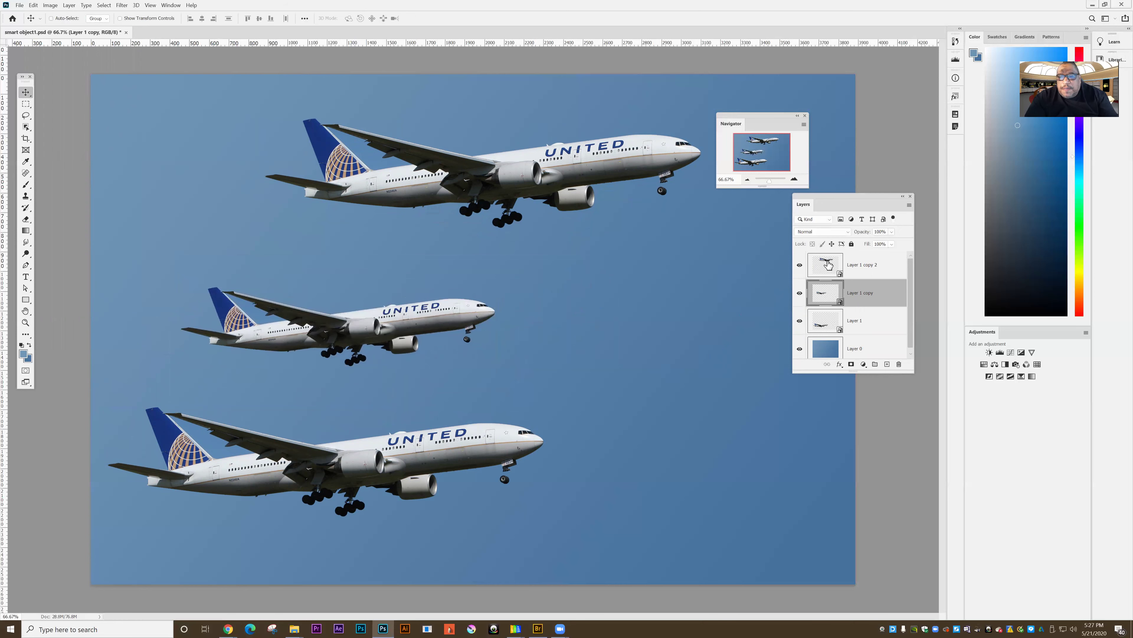
pyautogui.click(802, 269)
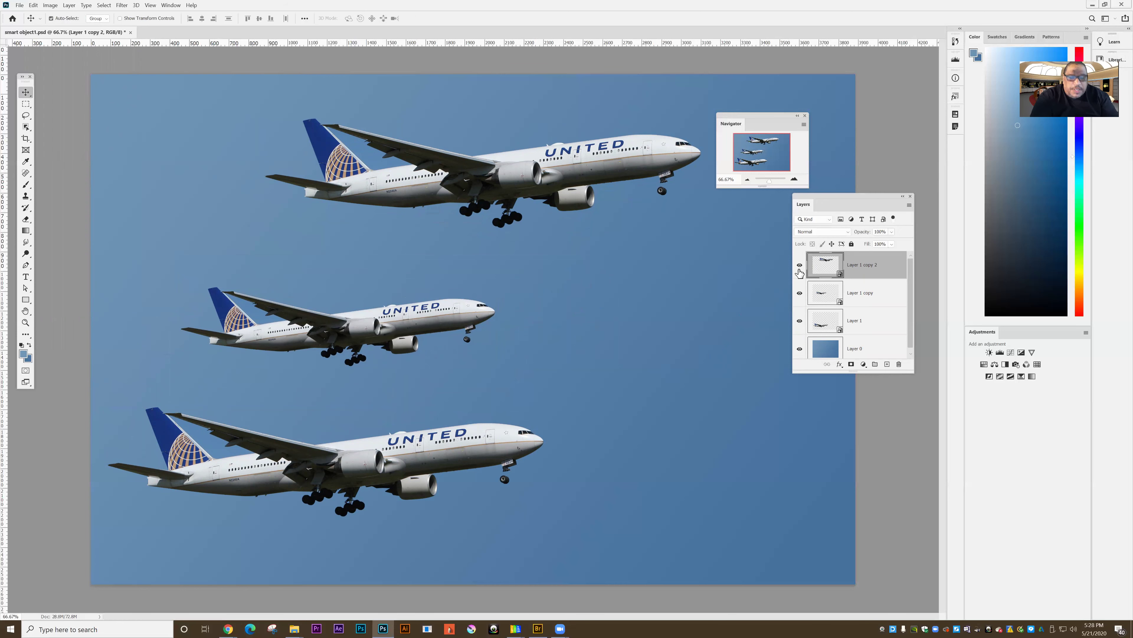
pyautogui.hotkey('ctrl', 't')
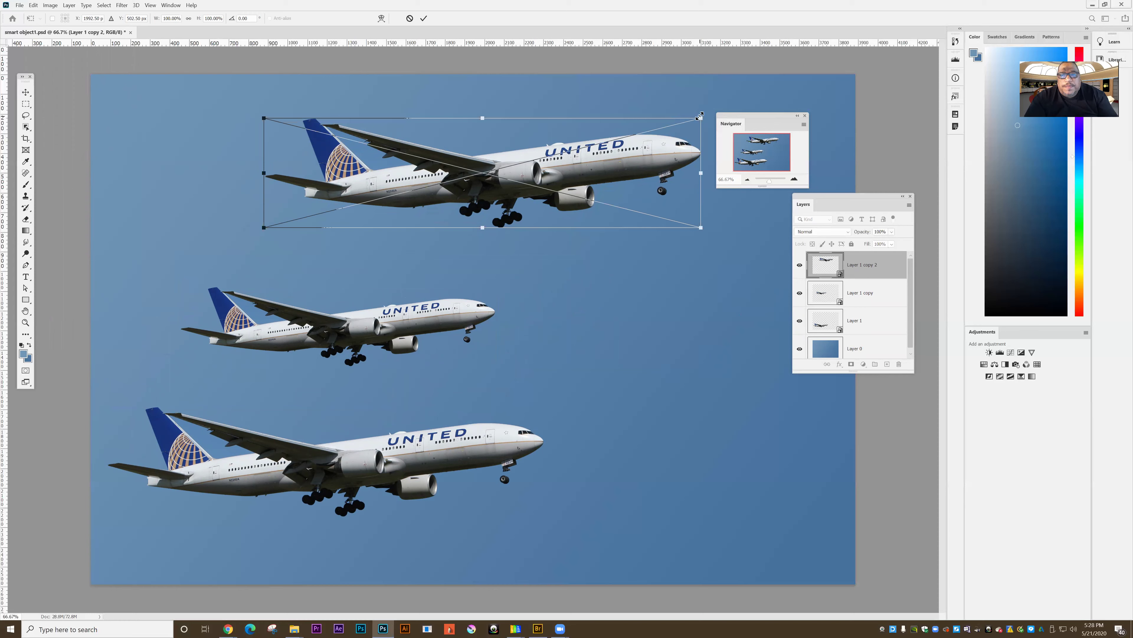
pyautogui.moveTo(700, 116); pyautogui.dragTo(596, 162)
pyautogui.click(424, 19)
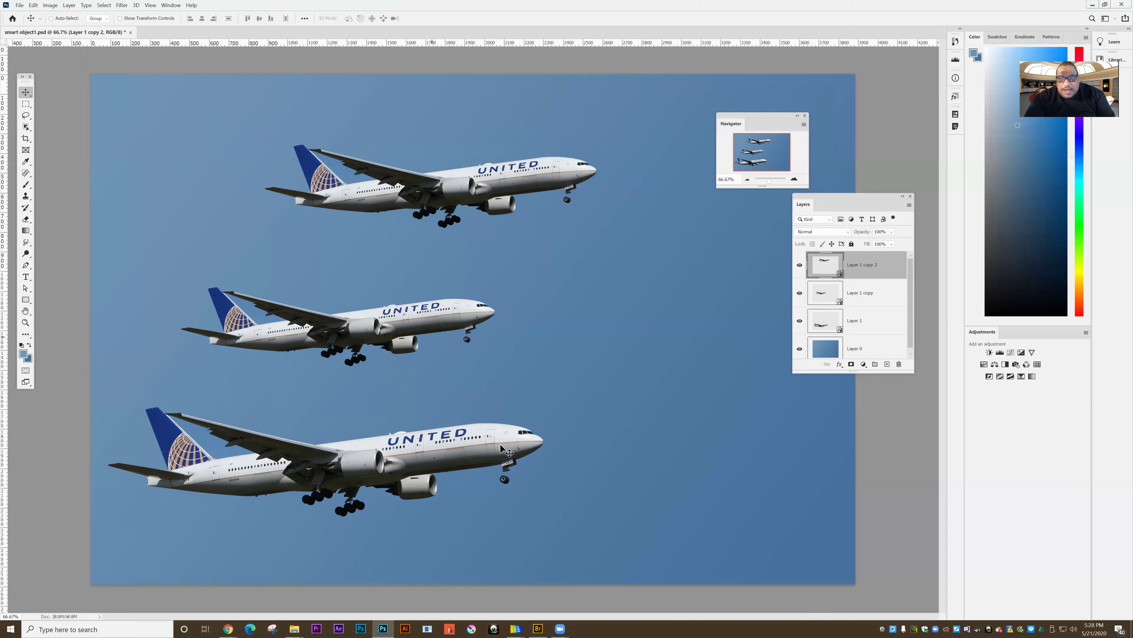
# Step: Open the plane smart object's contents, zoom to 200% on the fuselage, and set a 45 clone brush
pyautogui.doubleClick(840, 328)
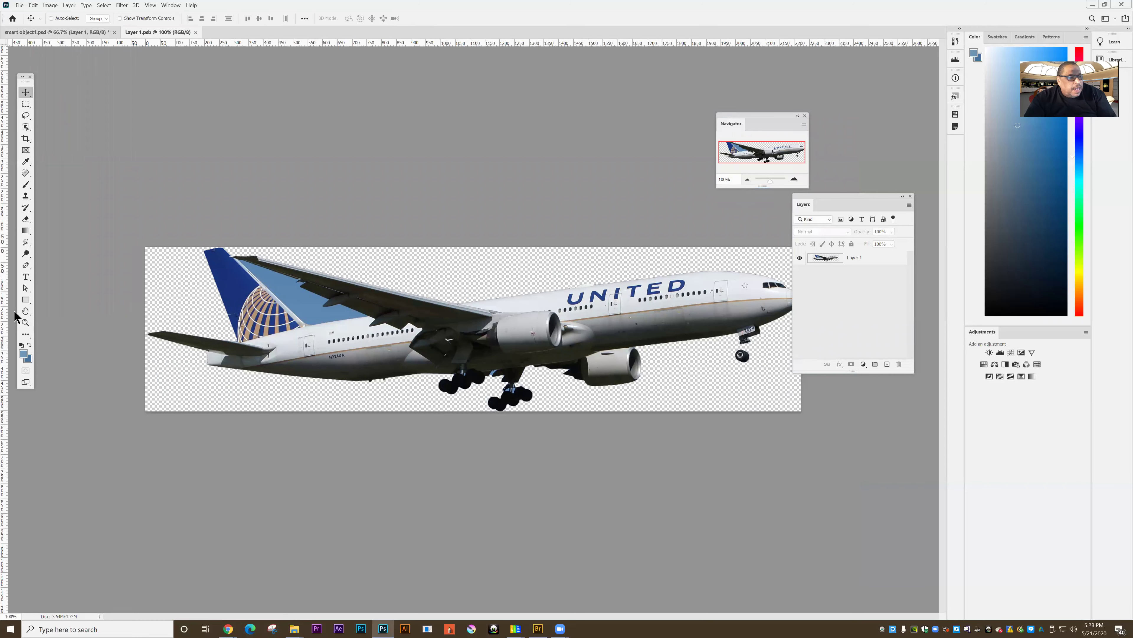
pyautogui.click(26, 322)
pyautogui.click(683, 312)
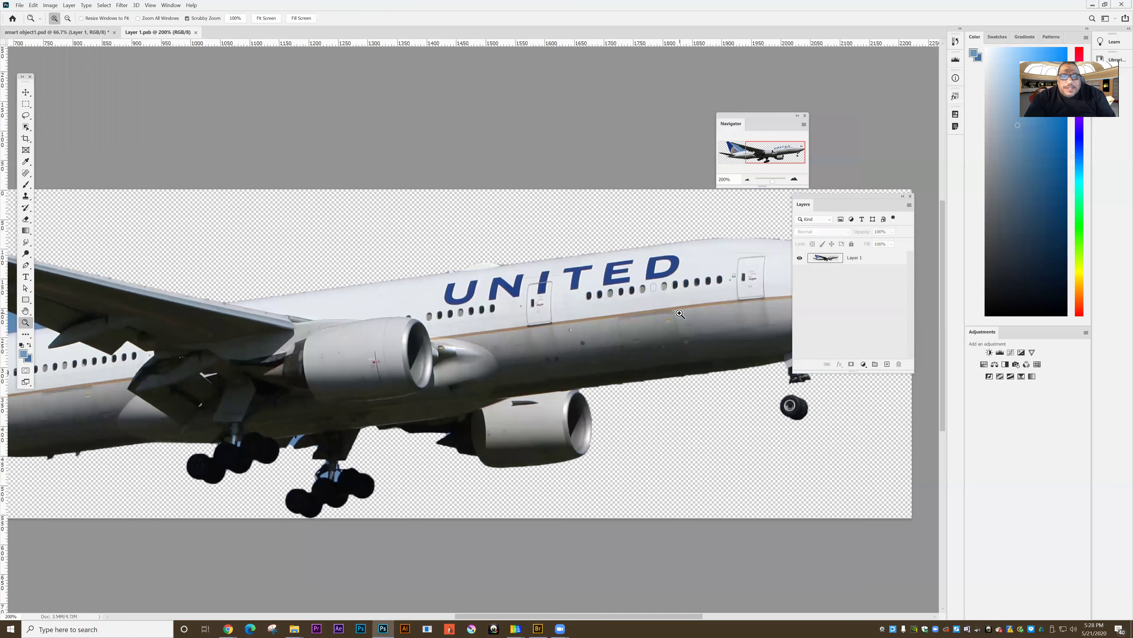
pyautogui.click(26, 196)
pyautogui.click(825, 259)
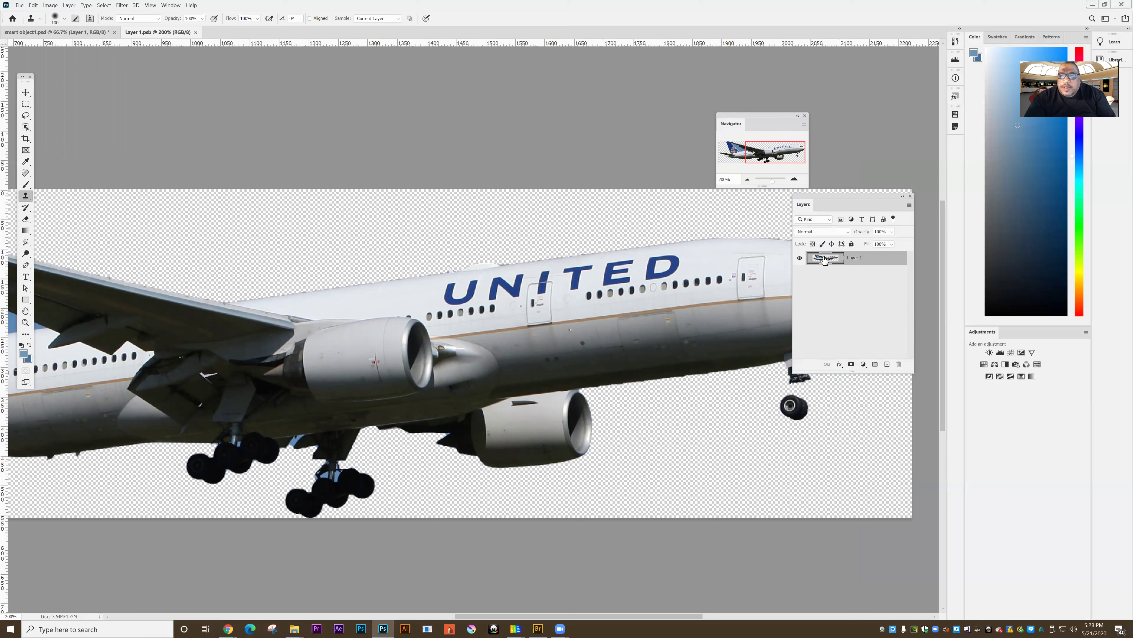
pyautogui.press('[')
pyautogui.press('[')
pyautogui.press('[')
pyautogui.press('[')
pyautogui.press('[')
pyautogui.press('[')
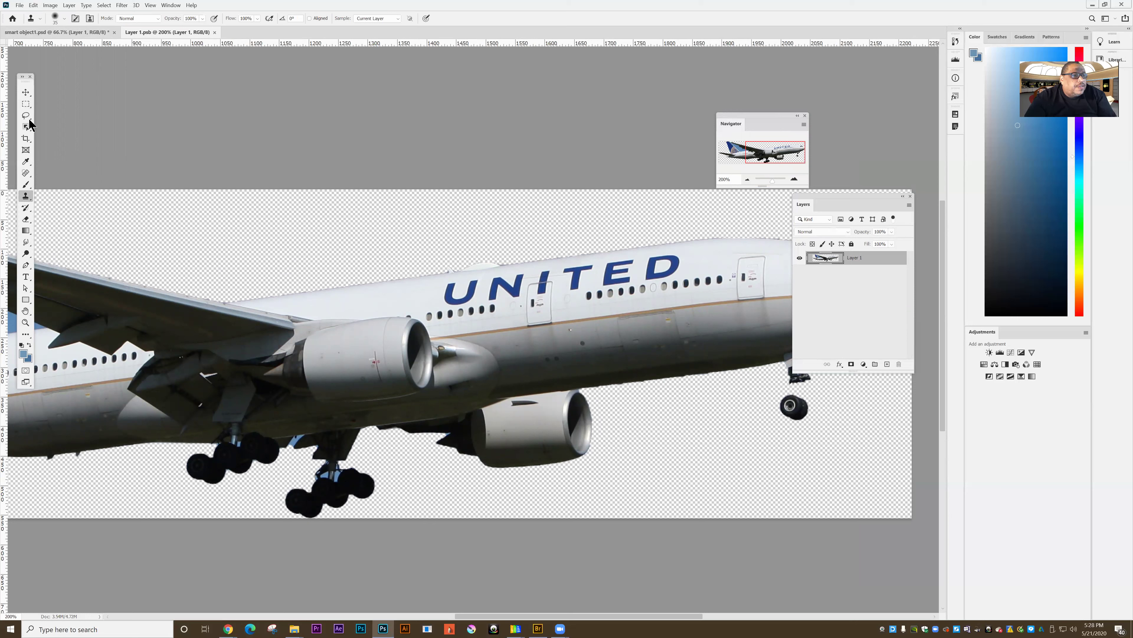
# Step: Outline the UNITED lettering with a Polygonal Lasso selection
pyautogui.click(27, 117)
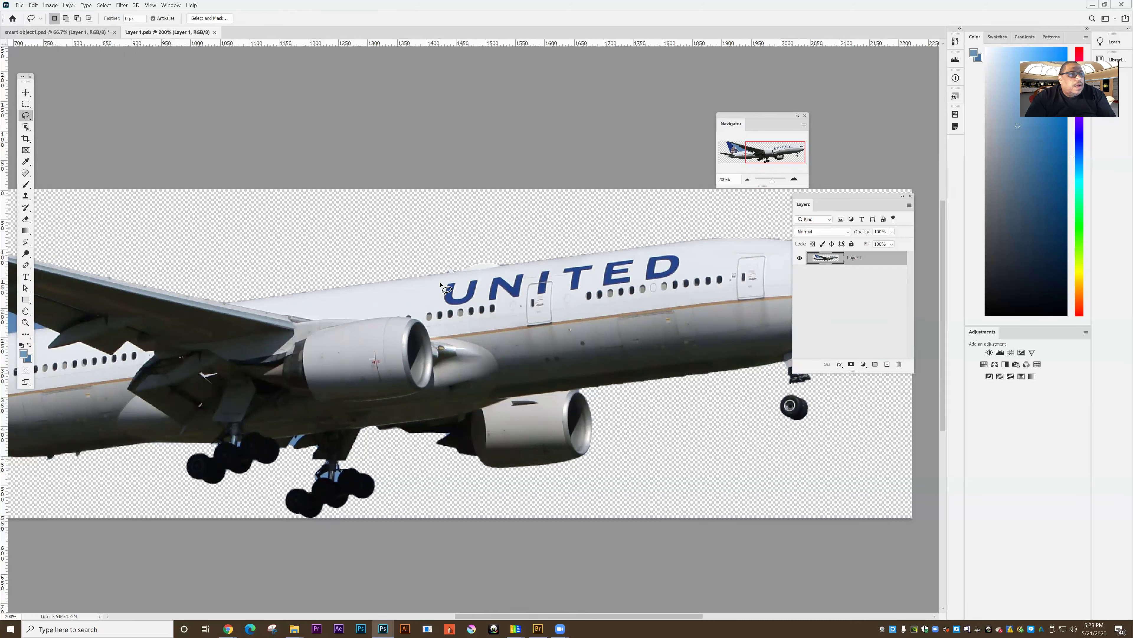
pyautogui.rightClick(32, 118)
pyautogui.click(63, 123)
pyautogui.click(443, 279)
pyautogui.click(665, 251)
pyautogui.click(686, 256)
pyautogui.click(673, 280)
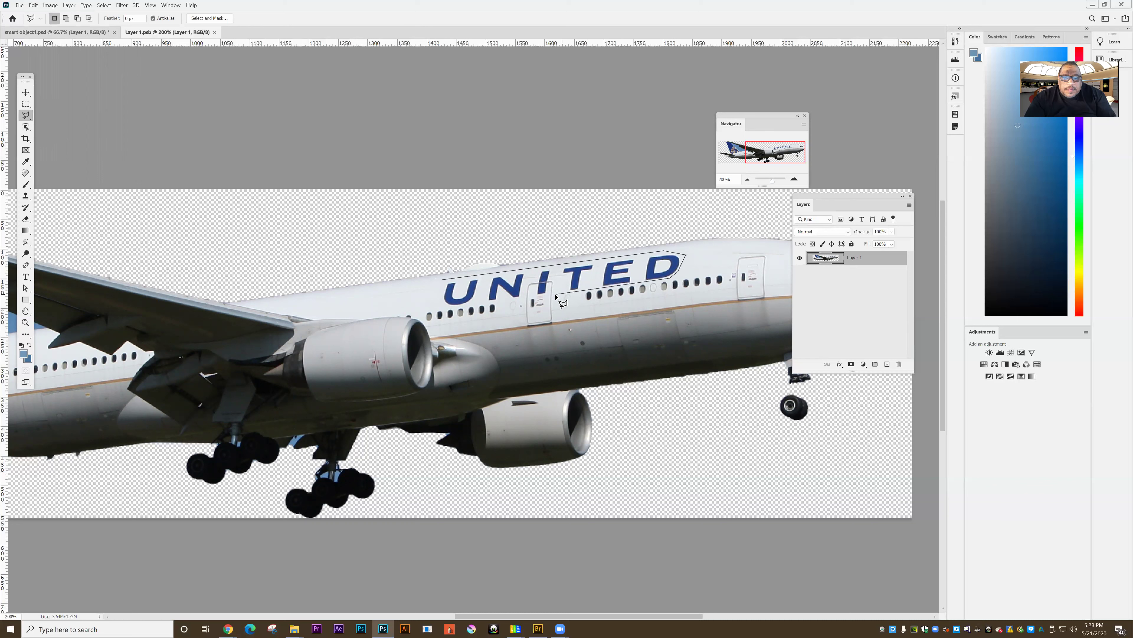
pyautogui.click(552, 280)
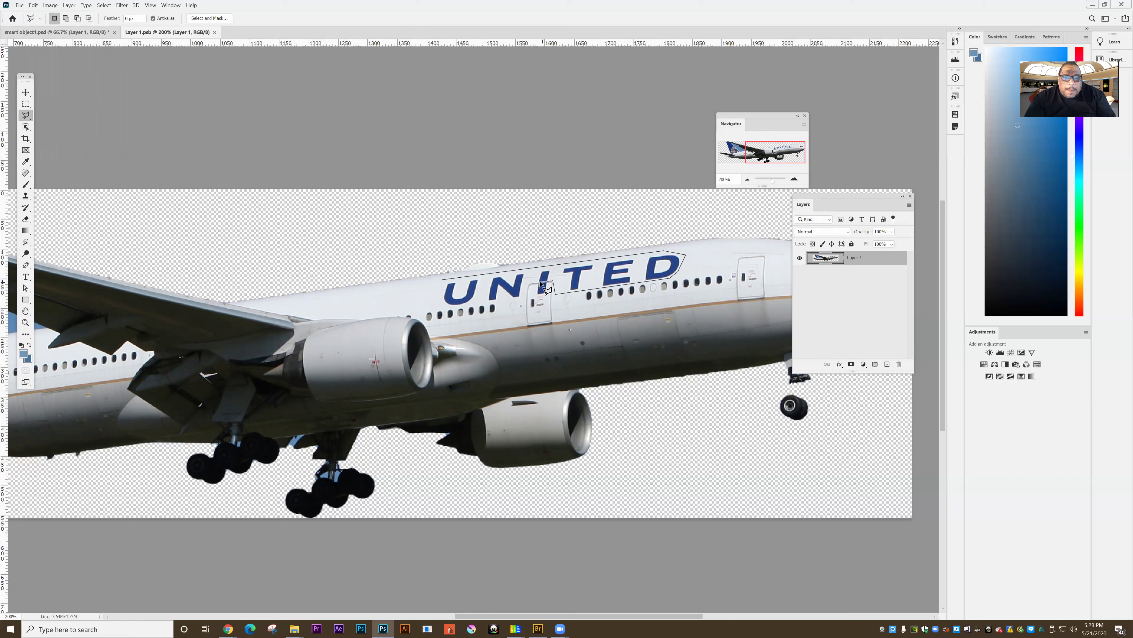
pyautogui.click(520, 290)
pyautogui.click(521, 300)
pyautogui.click(482, 301)
pyautogui.click(439, 307)
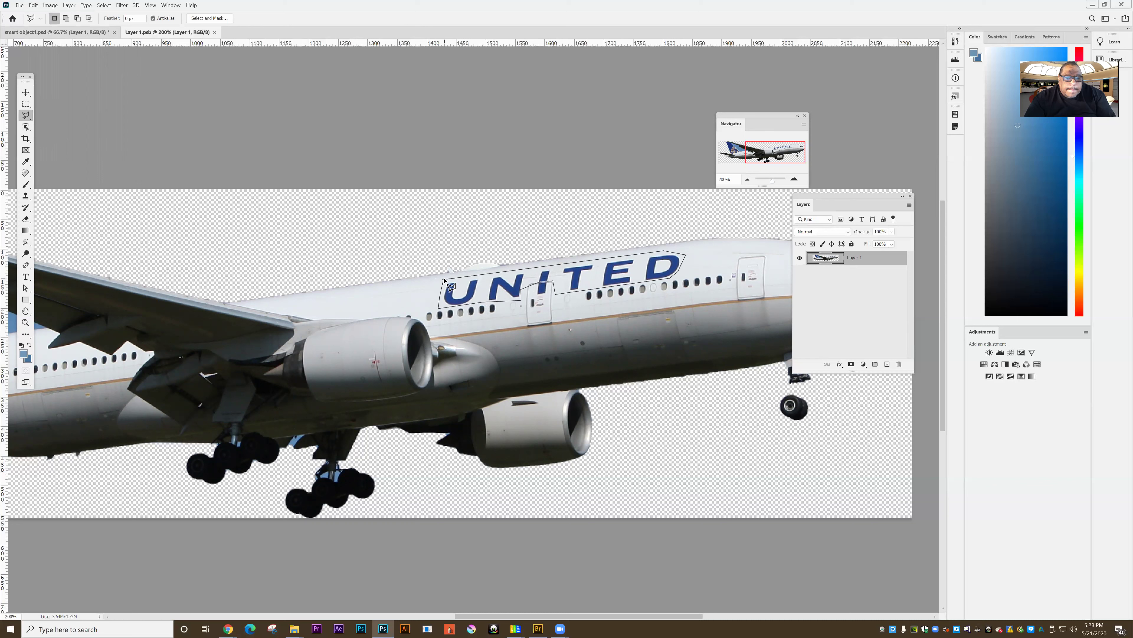
pyautogui.click(444, 282)
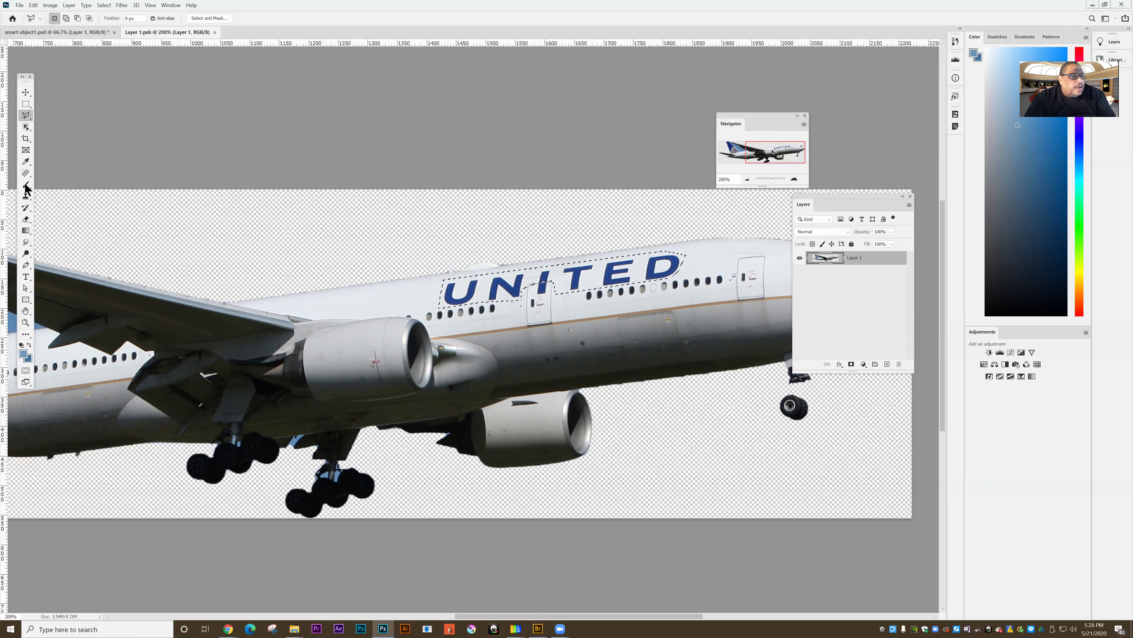
# Step: Fill the UNITED selection with the sampled near-white fuselage colour, then deselect
pyautogui.click(25, 161)
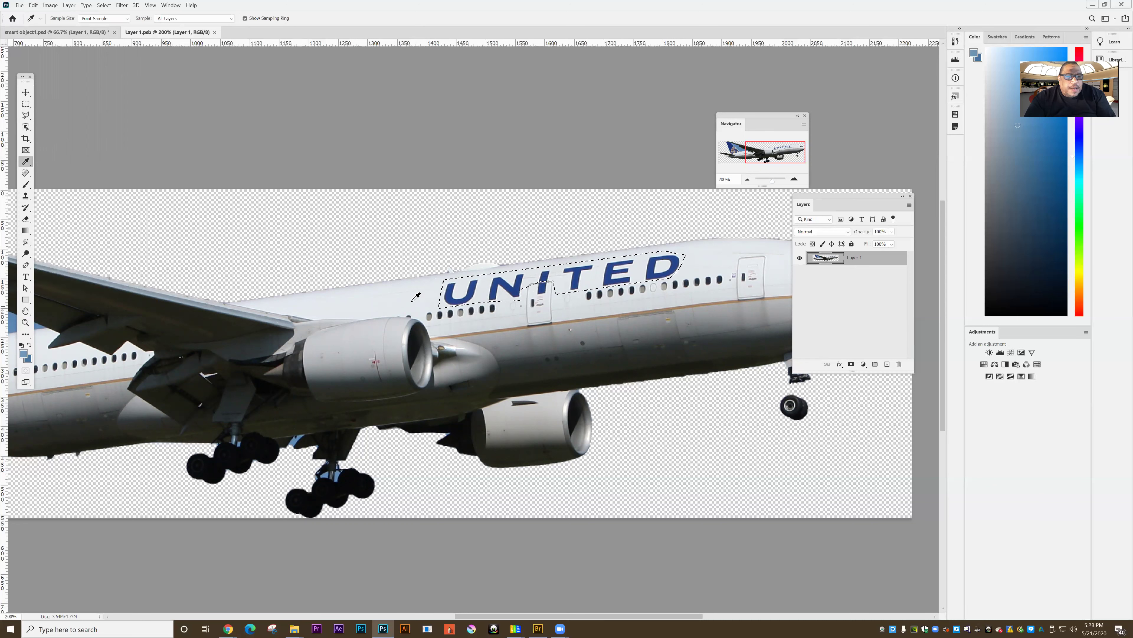
pyautogui.click(408, 315)
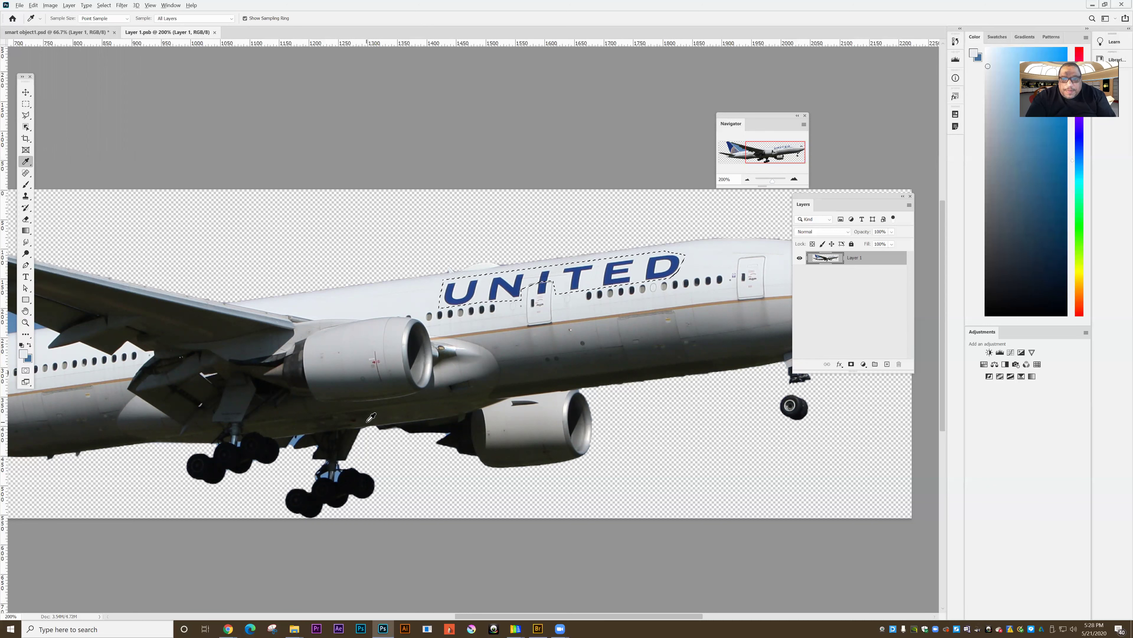
pyautogui.hotkey('alt', 'BackSpace')
pyautogui.click(26, 104)
pyautogui.hotkey('ctrl', 'd')
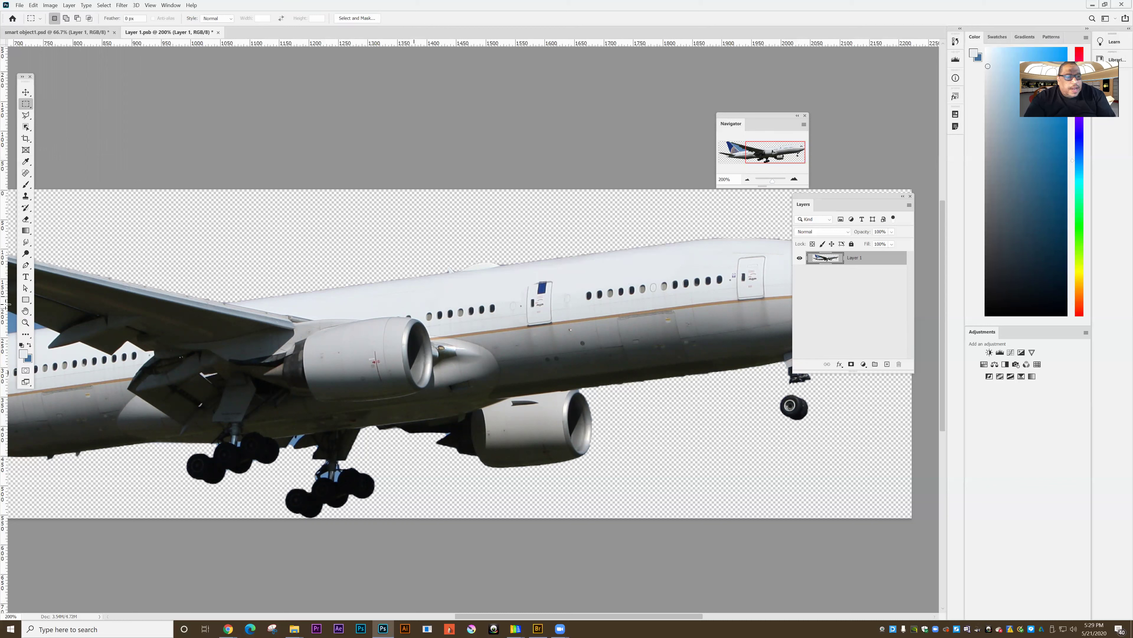
# Step: Zoom in on the forward door and outline its small blue panel with the Polygonal Lasso
pyautogui.click(26, 322)
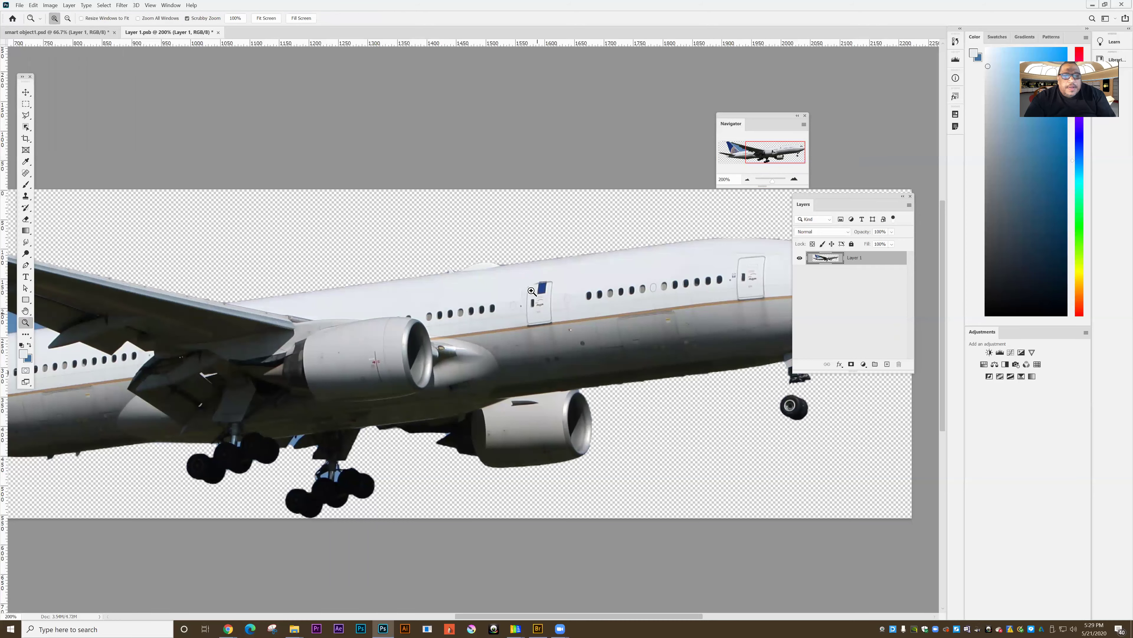
pyautogui.click(507, 302)
pyautogui.click(507, 301)
pyautogui.click(507, 301)
pyautogui.click(507, 301)
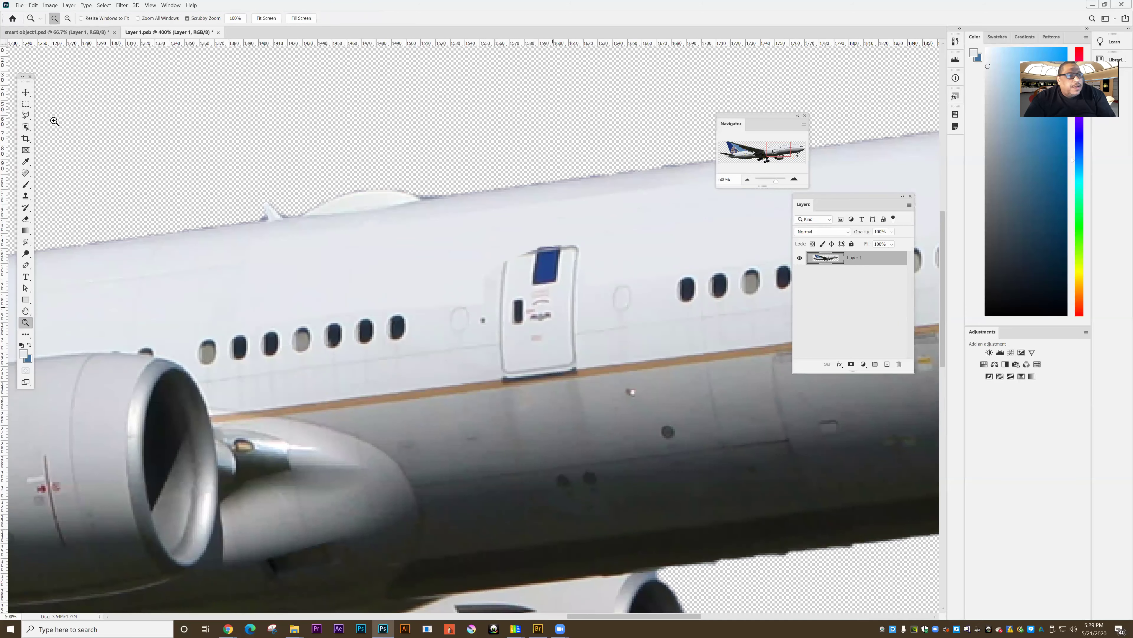
pyautogui.click(26, 115)
pyautogui.click(530, 254)
pyautogui.click(528, 286)
pyautogui.click(561, 284)
pyautogui.click(563, 247)
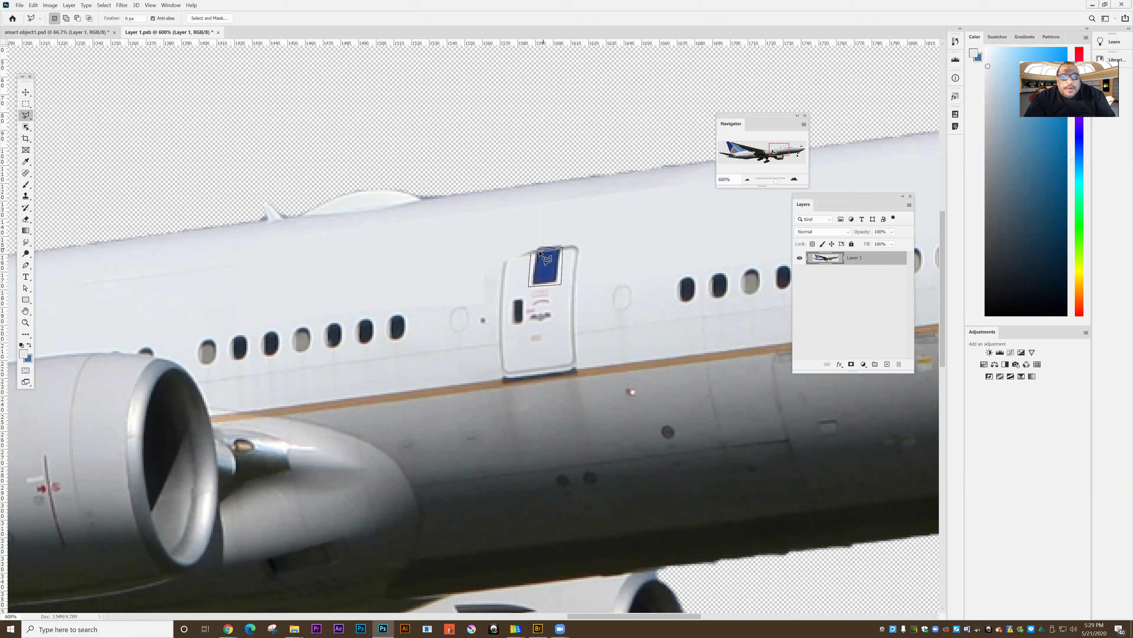
pyautogui.click(530, 254)
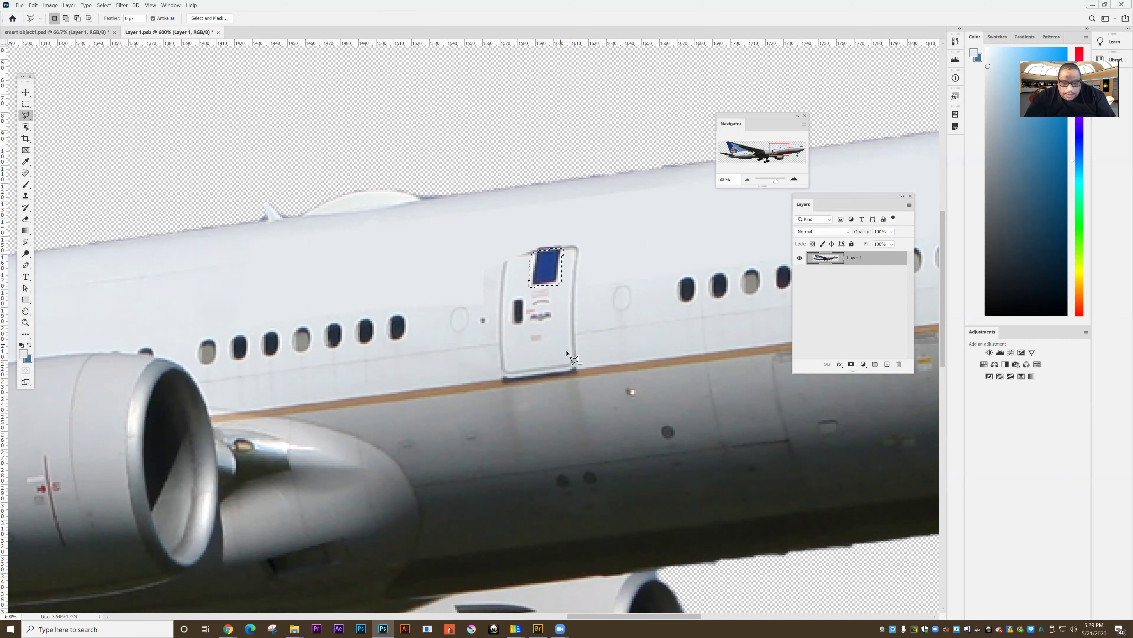
# Step: Fill the blue door panel with the light fuselage colour and fit the plane in the window
pyautogui.press('alt')
pyautogui.hotkey('alt', 'BackSpace')
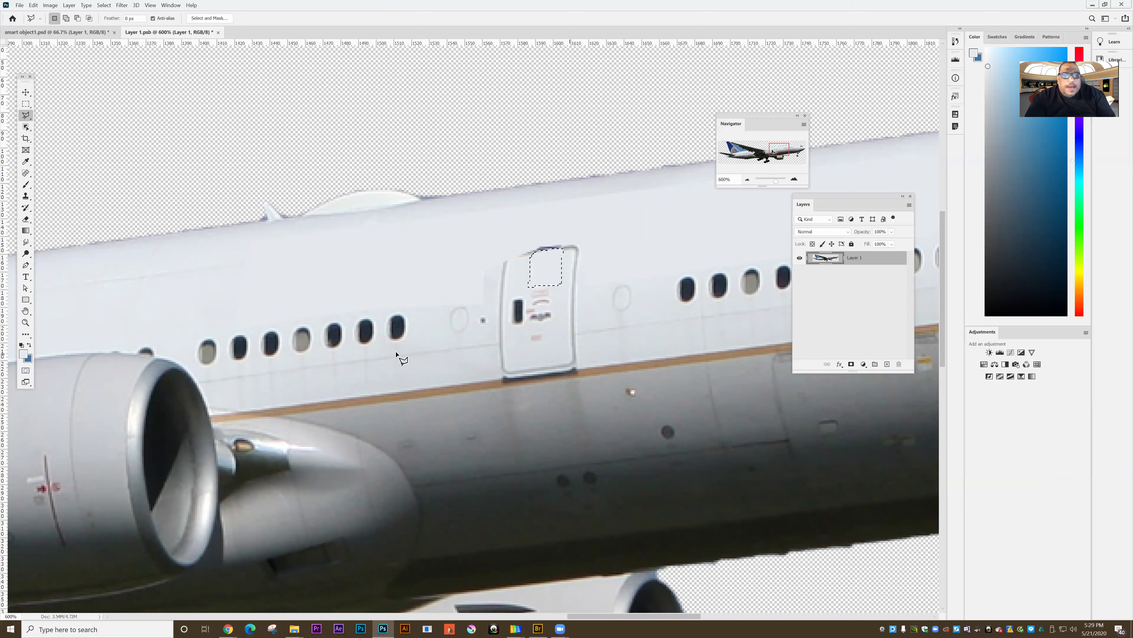
pyautogui.doubleClick(28, 321)
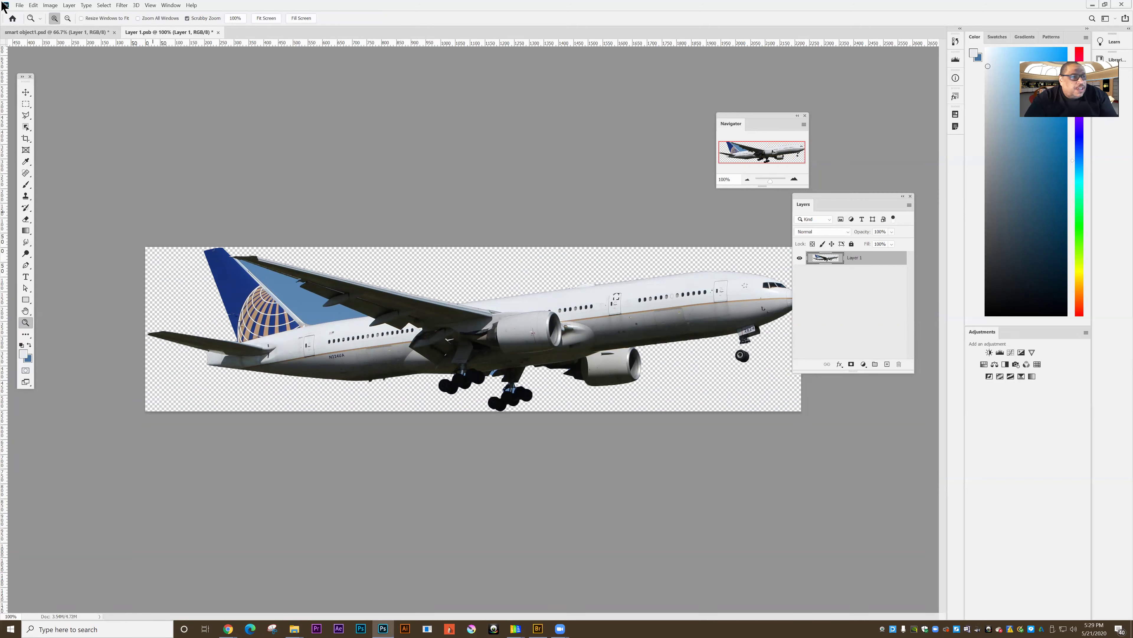
pyautogui.click(26, 104)
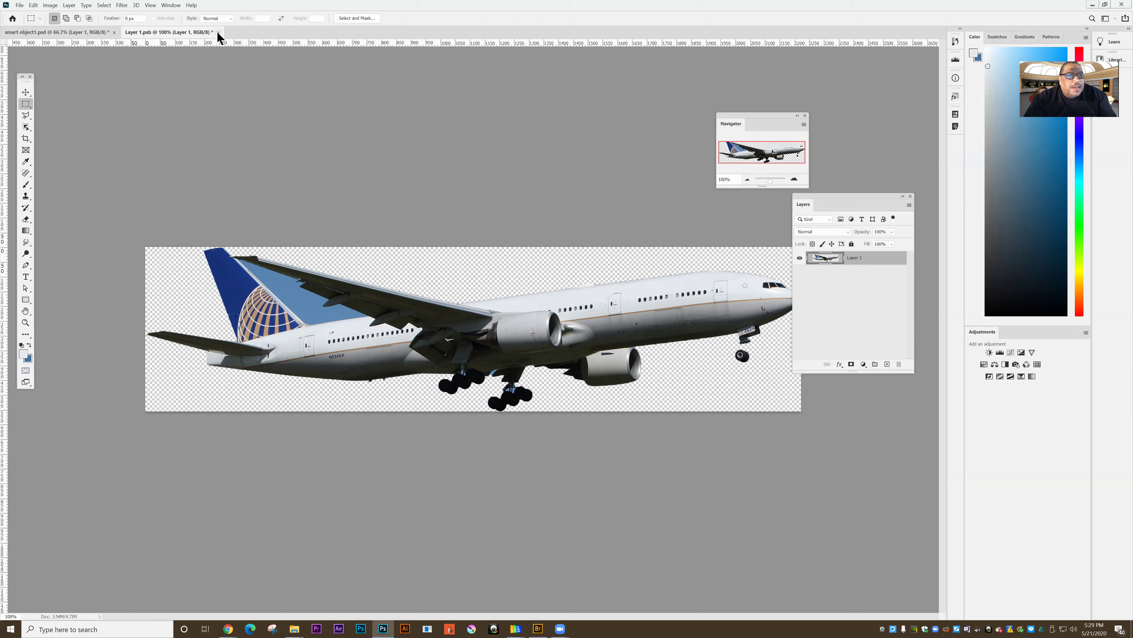
pyautogui.click(218, 33)
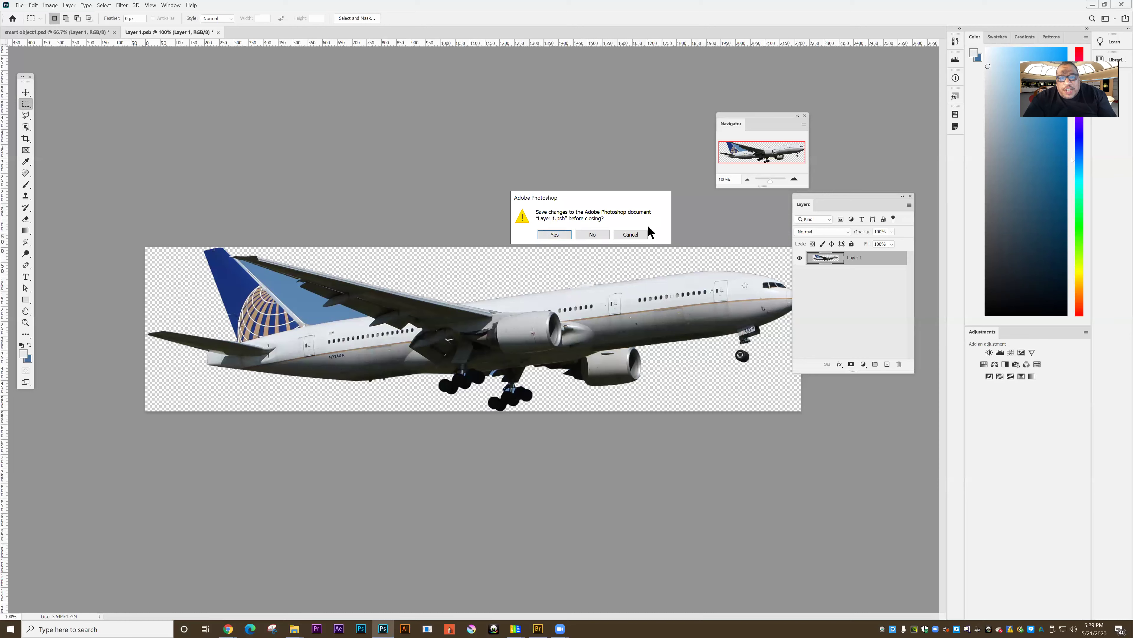
pyautogui.click(543, 231)
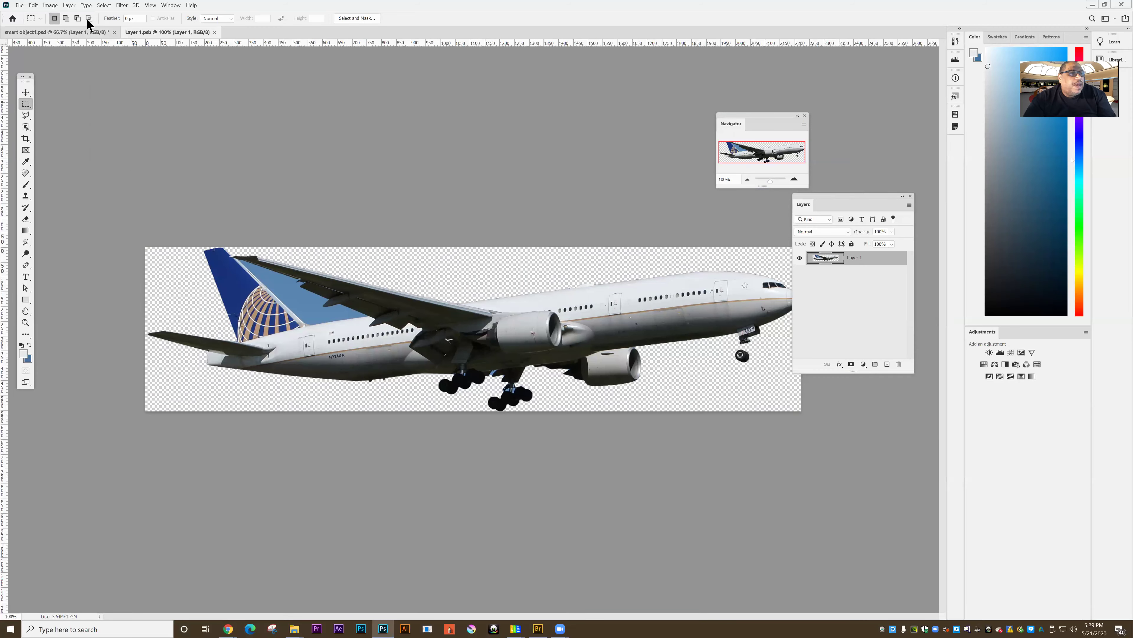
# Step: Try shifting the tail's hue in Hue/Saturation, then cancel without applying it
pyautogui.click(52, 7)
pyautogui.moveTo(64, 26)
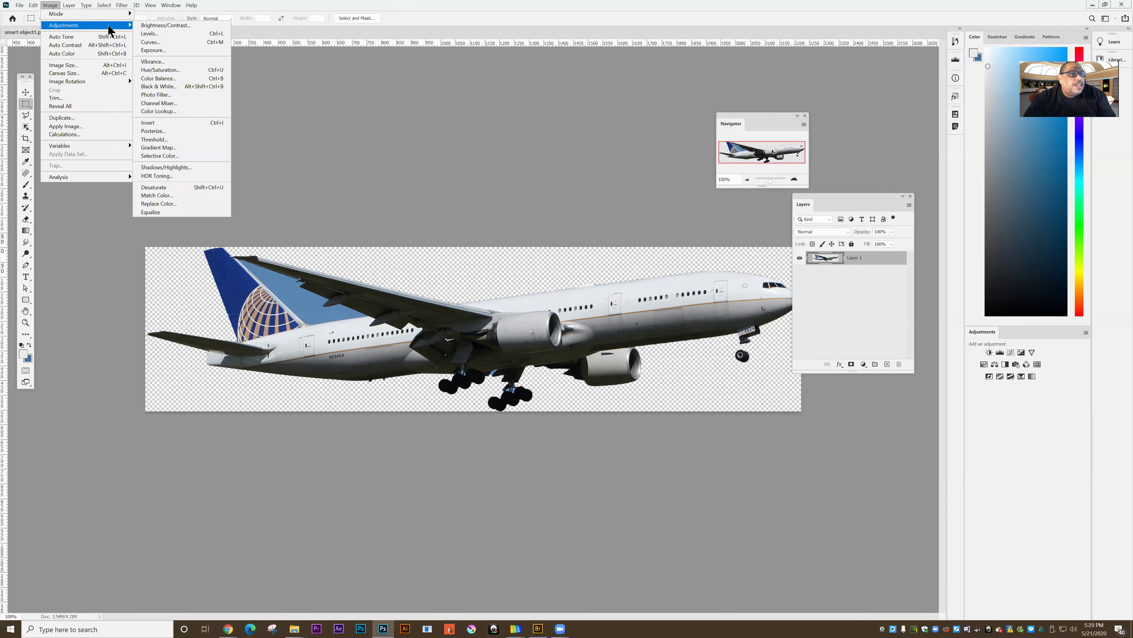
pyautogui.click(150, 70)
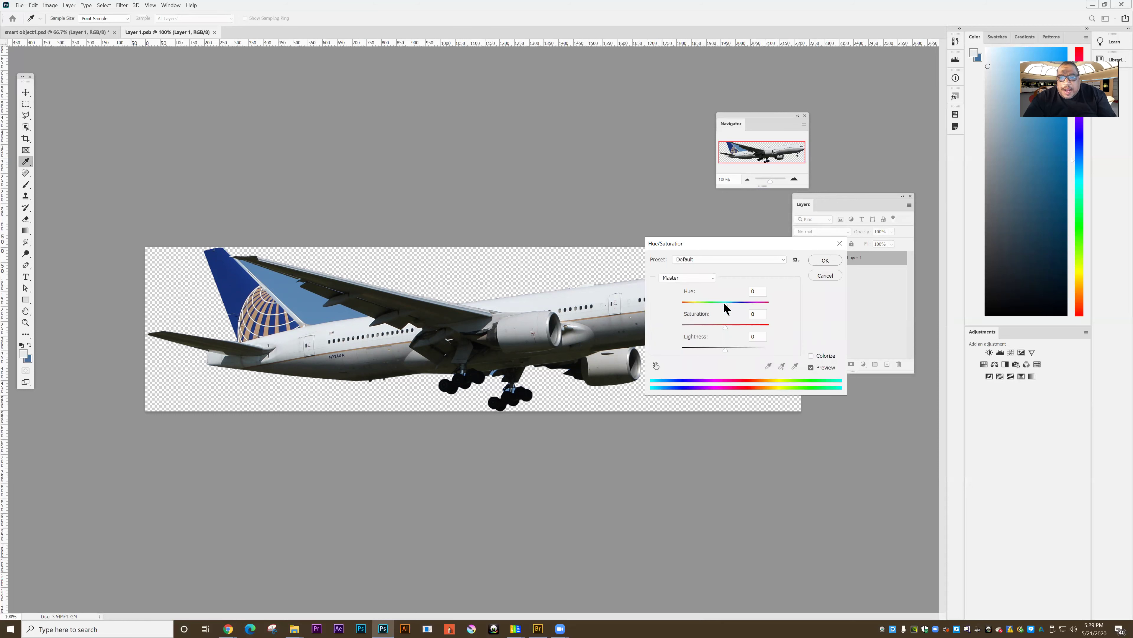
pyautogui.moveTo(723, 301)
pyautogui.mouseDown()
pyautogui.moveTo(702, 305)
pyautogui.moveTo(737, 300)
pyautogui.mouseUp()
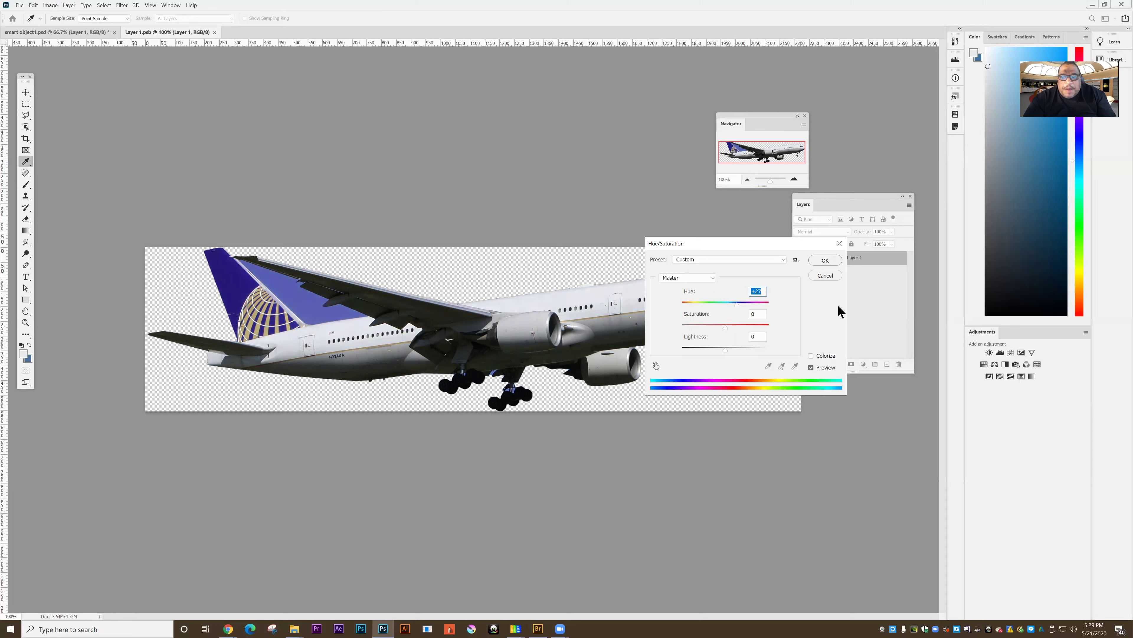
pyautogui.moveTo(735, 306)
pyautogui.mouseDown()
pyautogui.moveTo(721, 310)
pyautogui.moveTo(735, 306)
pyautogui.mouseUp()
pyautogui.click(825, 275)
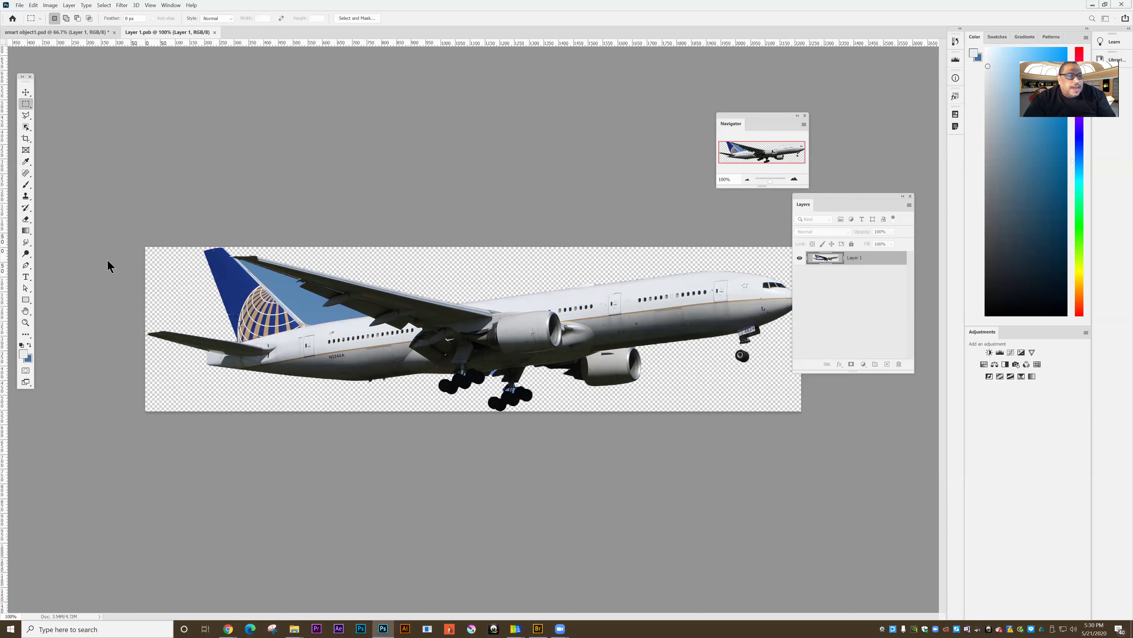
# Step: Quick-select the blue sky patch between tail and wing, delete it, and deselect
pyautogui.click(23, 114)
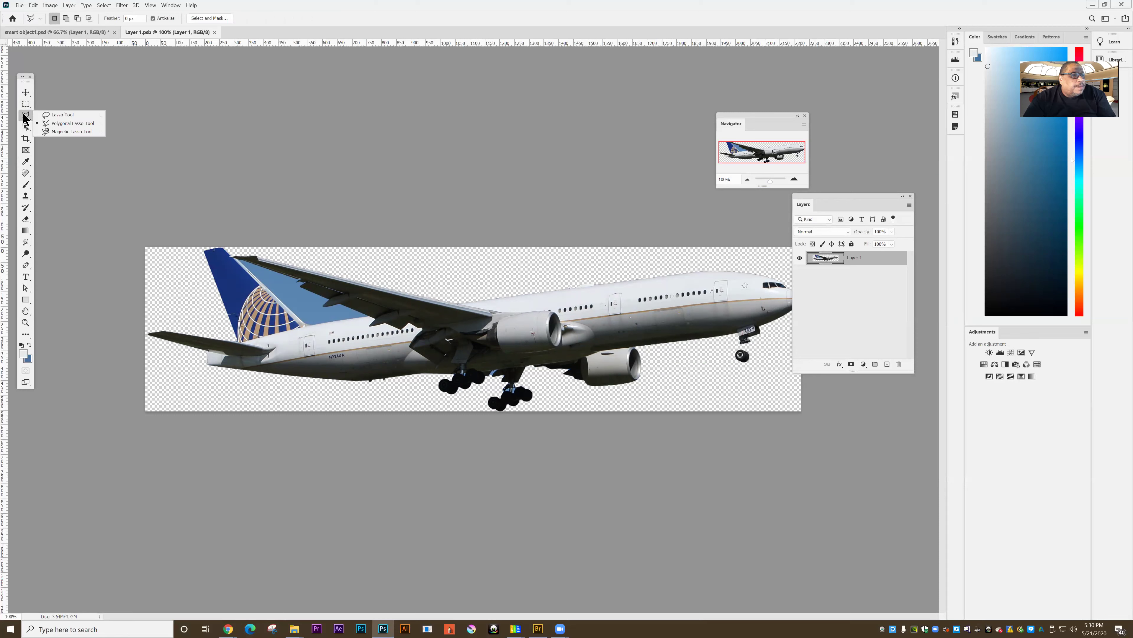
pyautogui.click(25, 128)
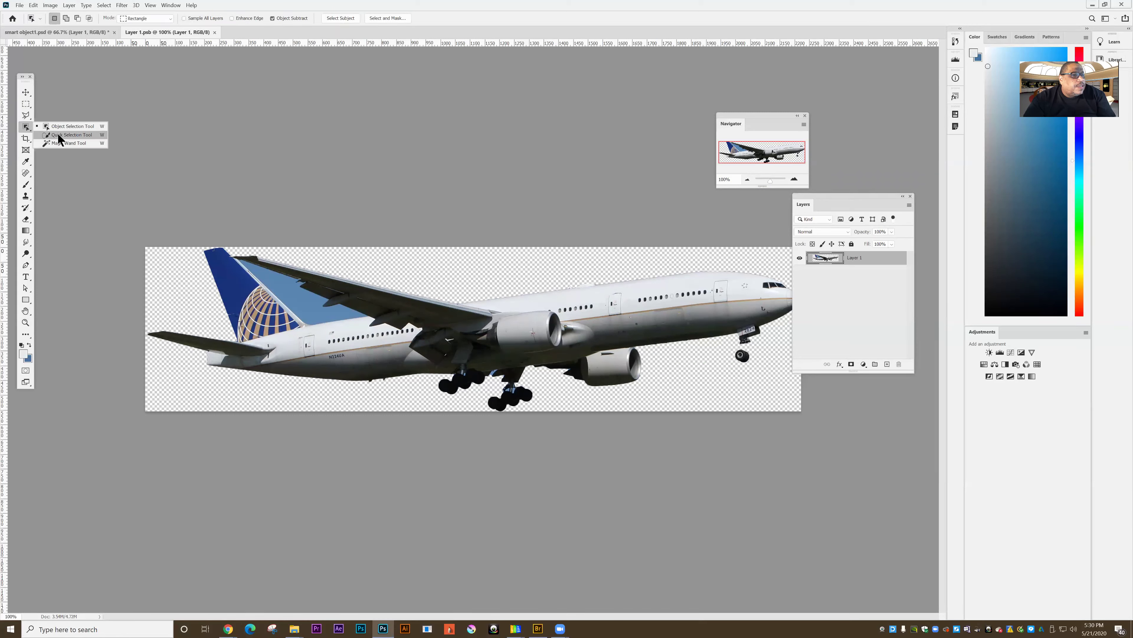
pyautogui.click(67, 135)
pyautogui.click(322, 315)
pyautogui.press('Delete')
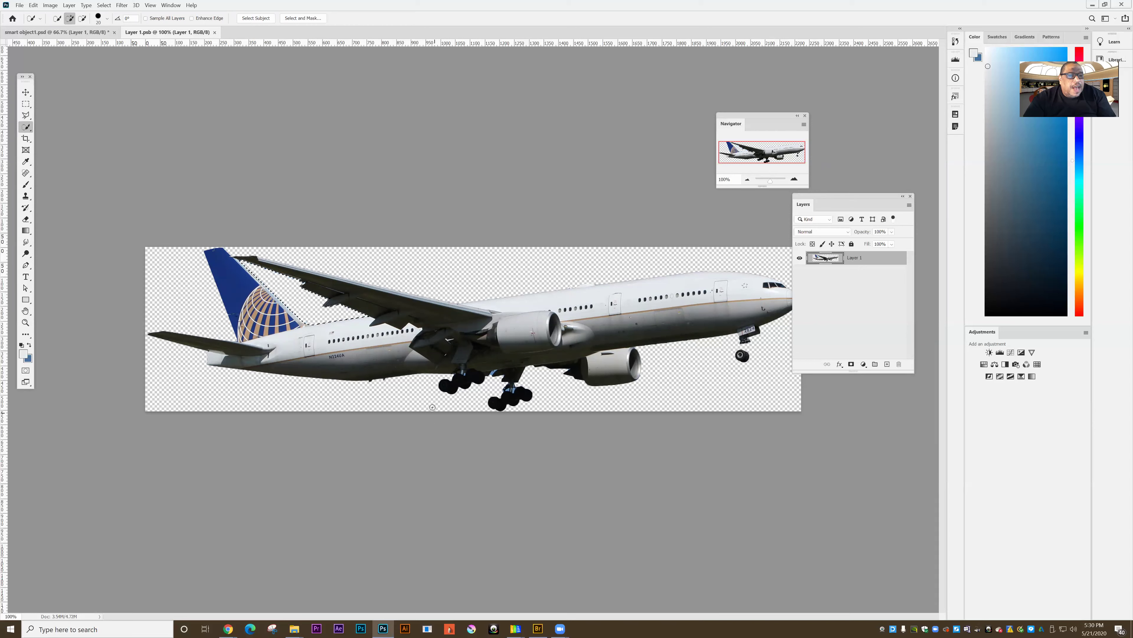
pyautogui.click(122, 5)
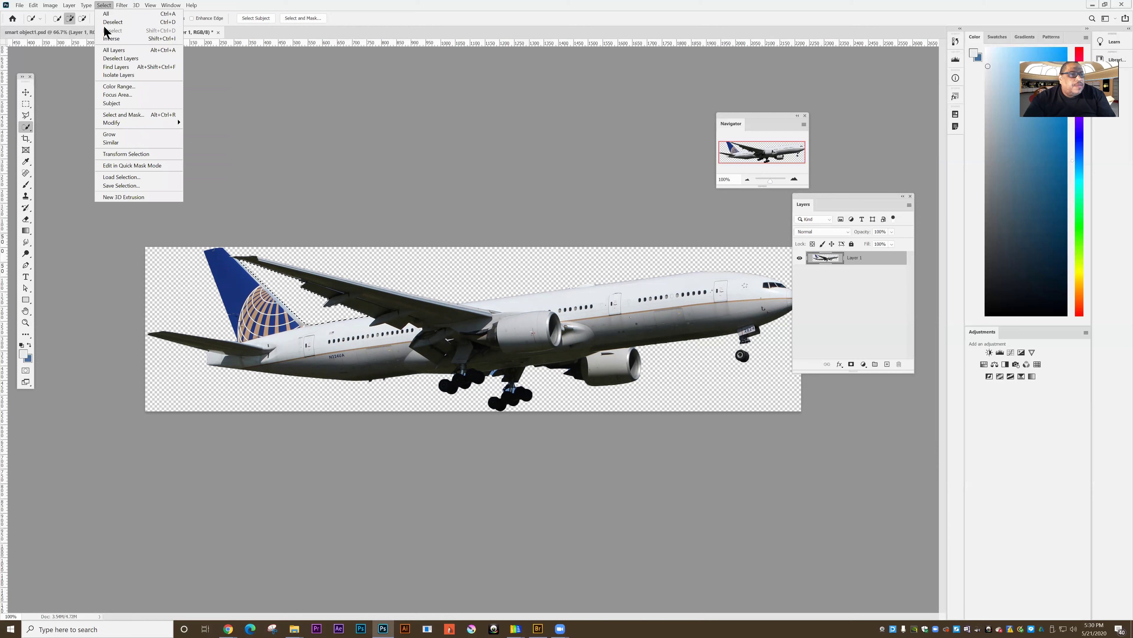
pyautogui.click(106, 23)
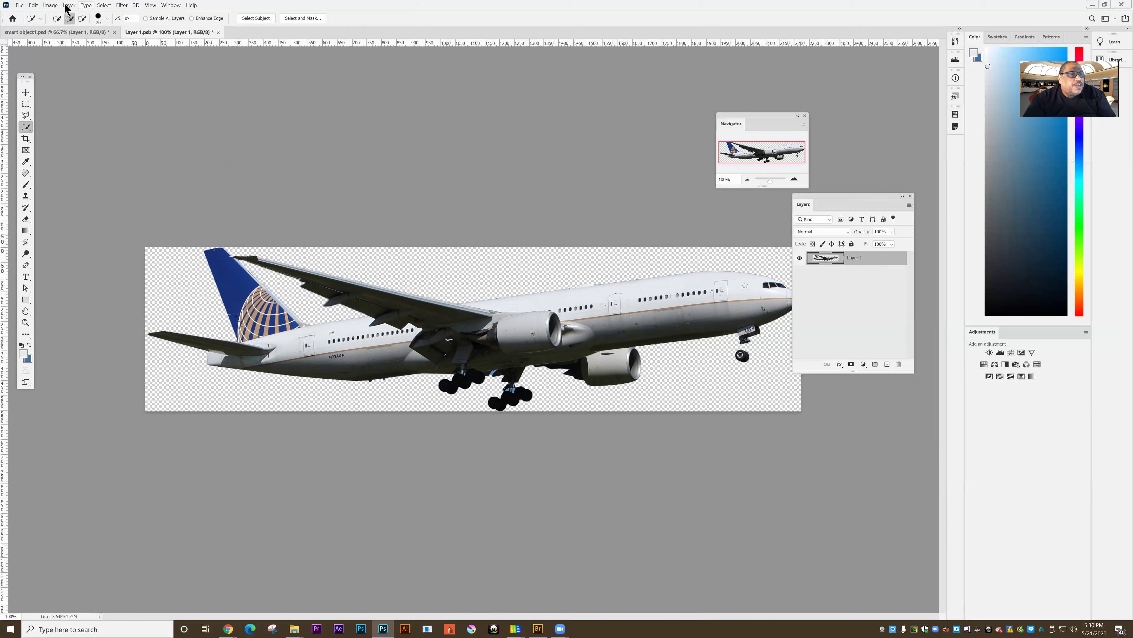
# Step: Colorize the plane in Hue/Saturation with Hue 18 and Saturation lowered to 24
pyautogui.click(50, 6)
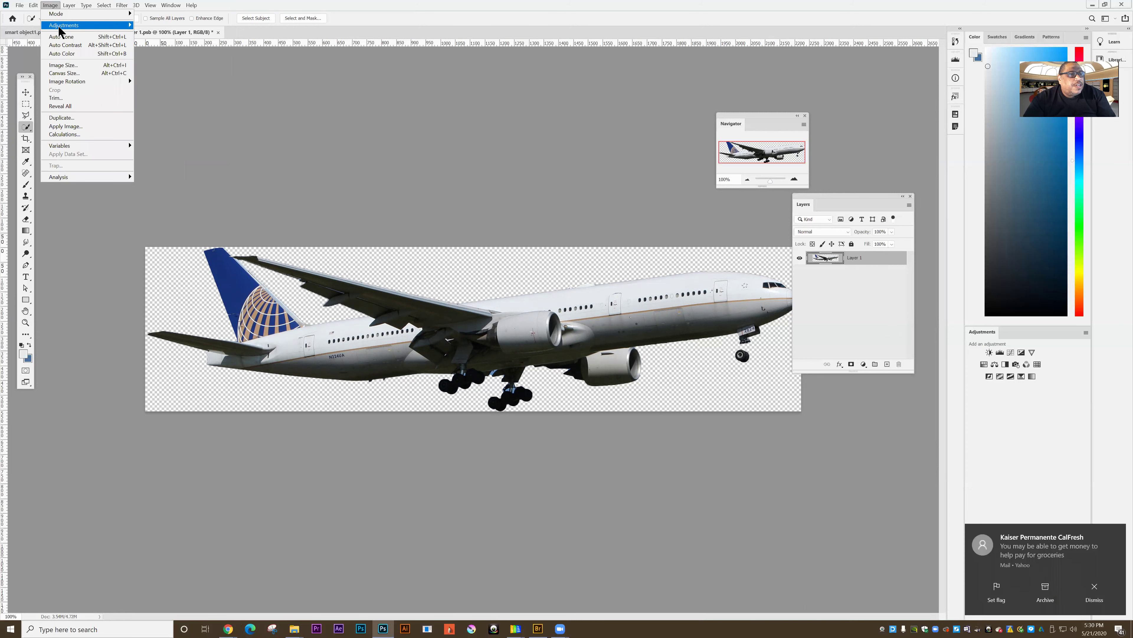
pyautogui.moveTo(67, 25)
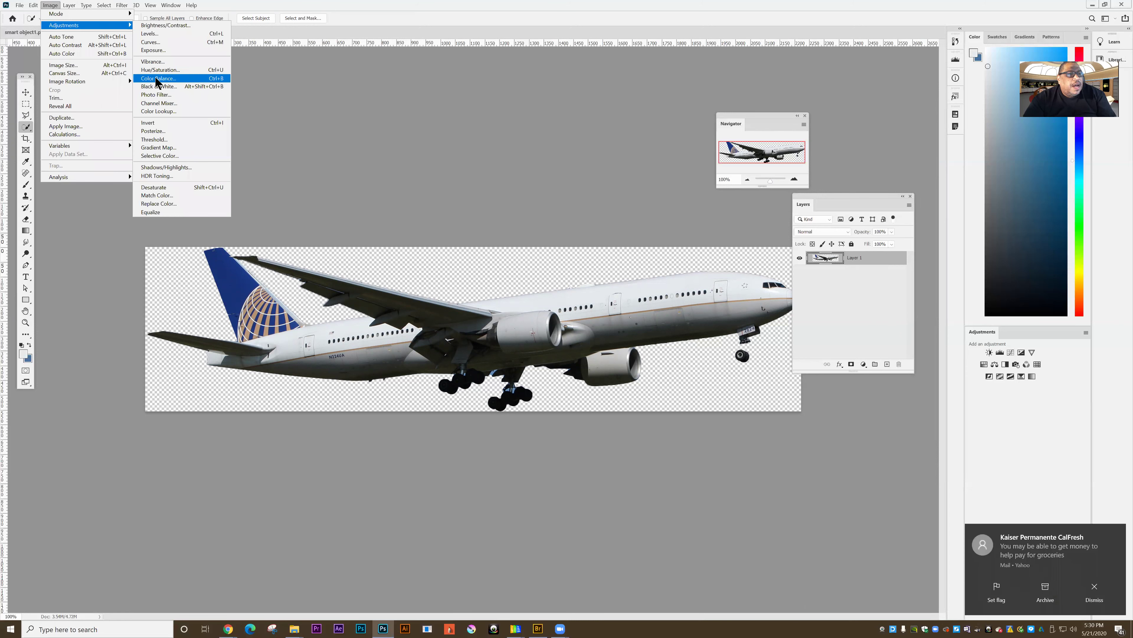
pyautogui.press('Return')
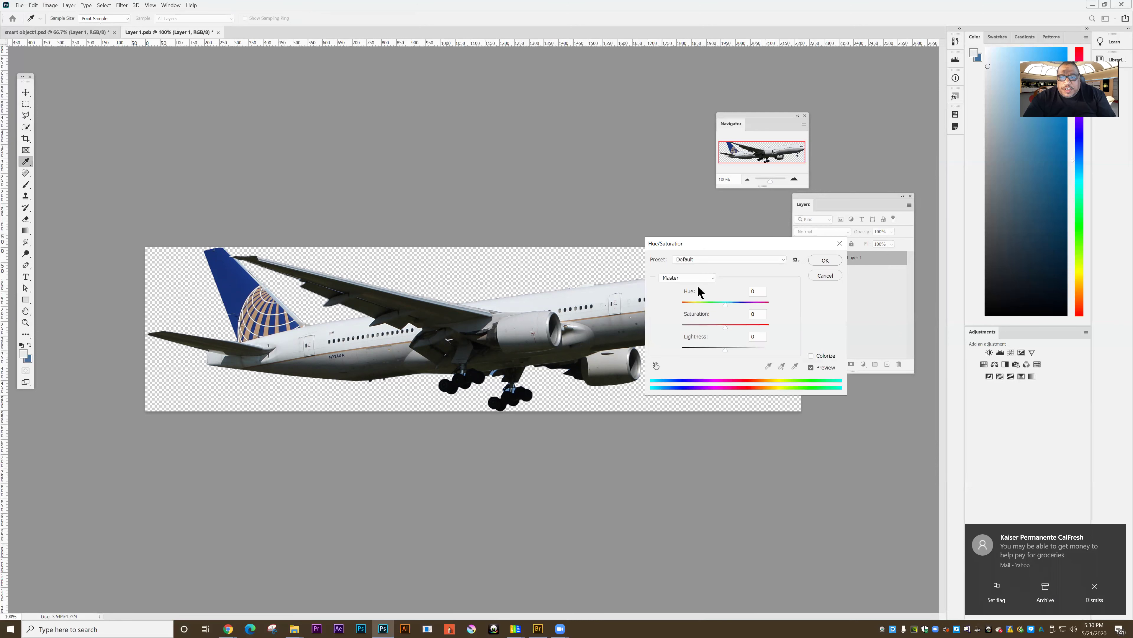
pyautogui.click(812, 355)
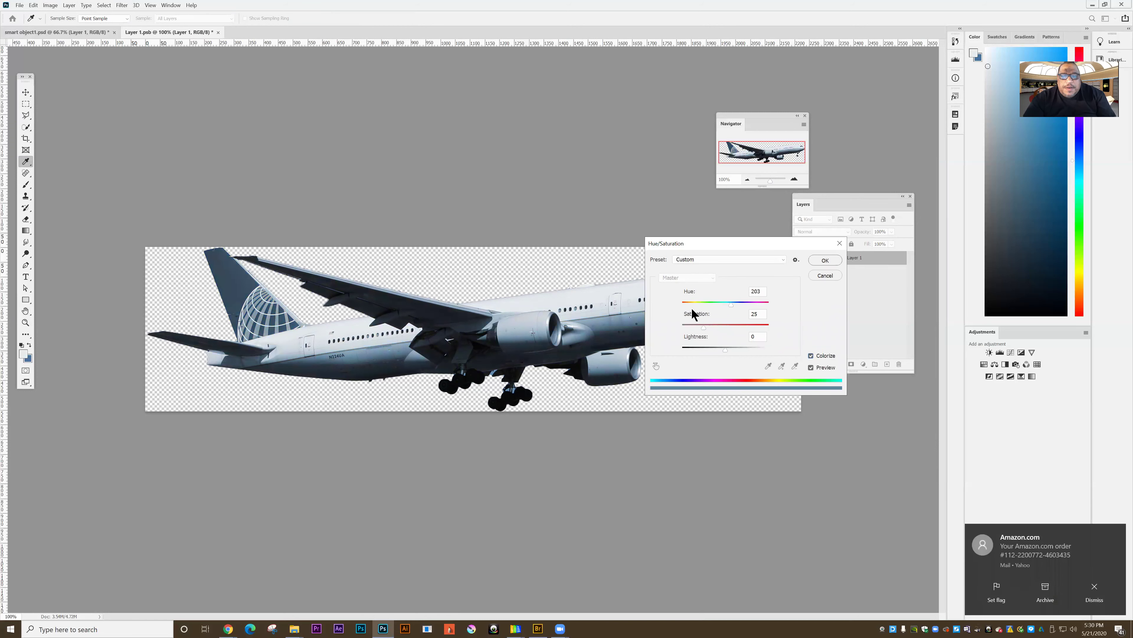
pyautogui.moveTo(702, 304)
pyautogui.mouseDown()
pyautogui.moveTo(686, 306)
pyautogui.moveTo(719, 327)
pyautogui.mouseUp()
pyautogui.click(700, 324)
pyautogui.click(815, 260)
# Step: Close Layer 1.psb and save it so all three plane copies update
pyautogui.press('w')
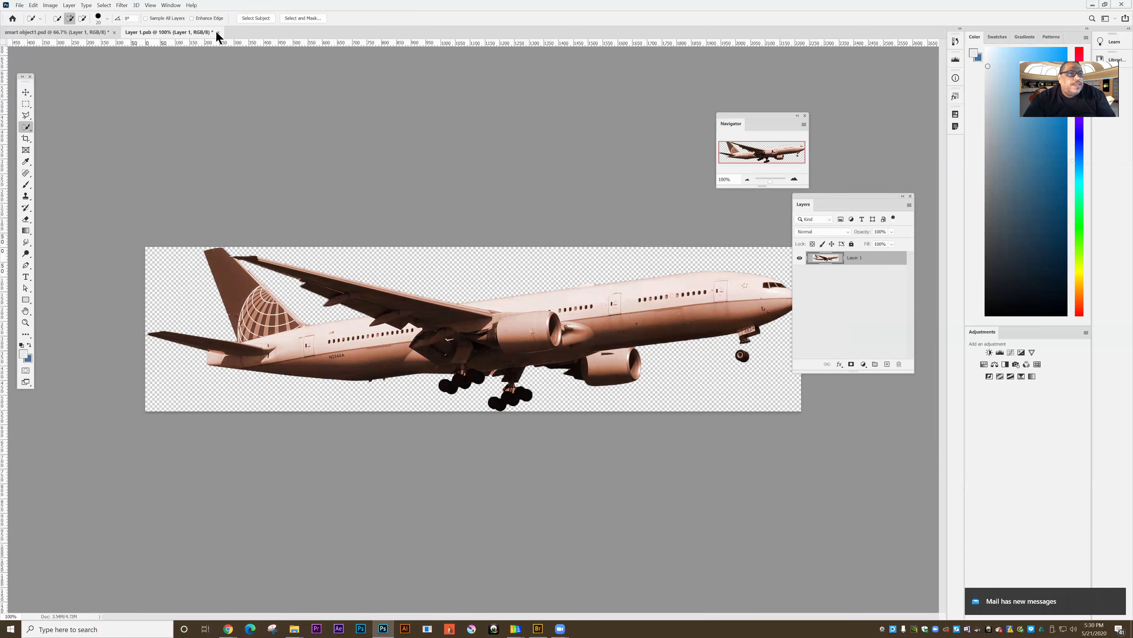
pyautogui.click(218, 32)
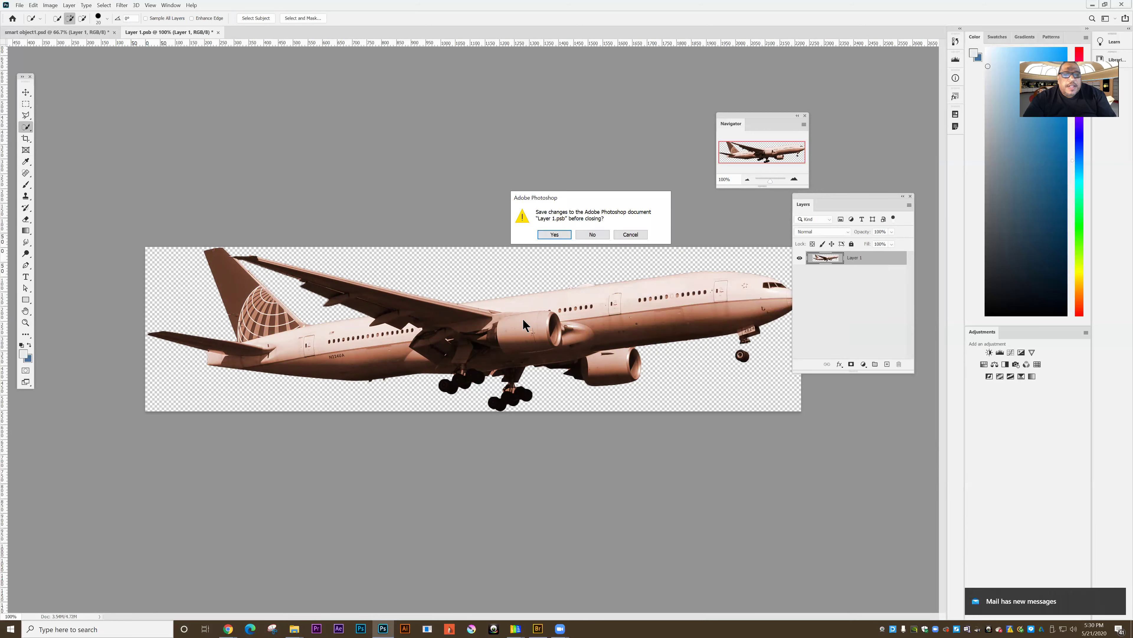
pyautogui.click(548, 235)
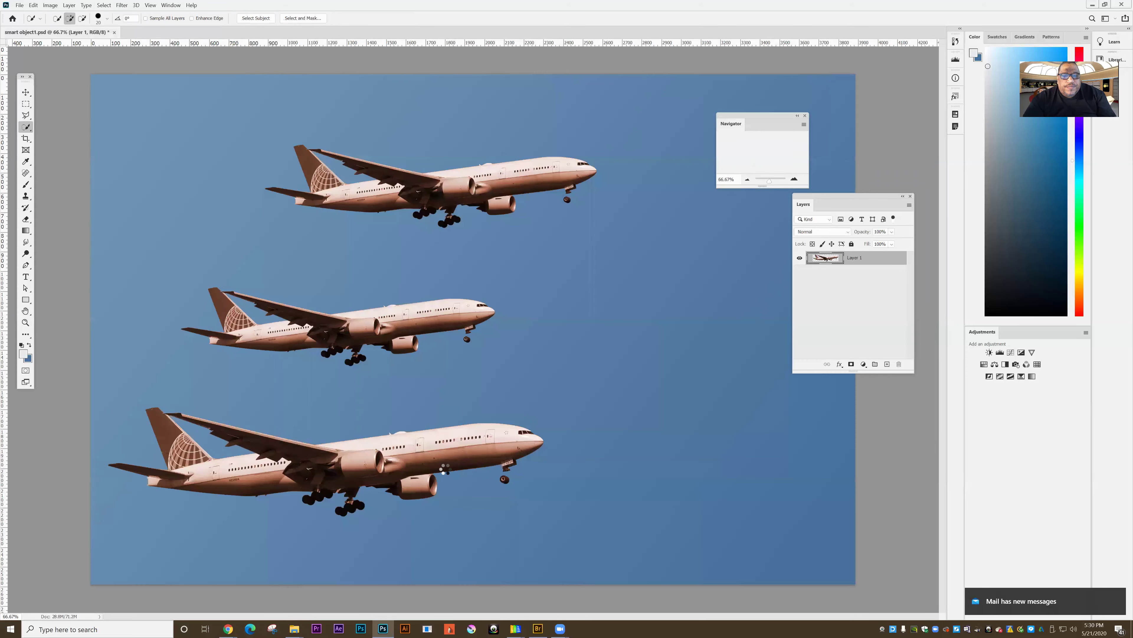